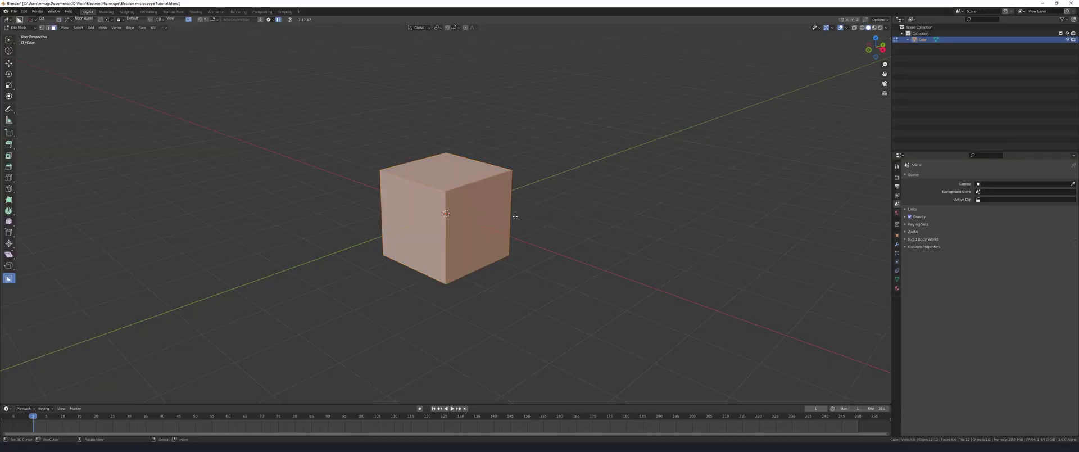
# Duplicate the cube geometry upward and scale the lower block into a tall narrow stick.
pyautogui.moveTo(539, 216)
pyautogui.mouseDown(button='middle')
pyautogui.moveTo(495, 175)
pyautogui.moveTo(517, 169)
pyautogui.mouseUp(button='middle')
pyautogui.hotkey('shift', 'd')
pyautogui.press('z')
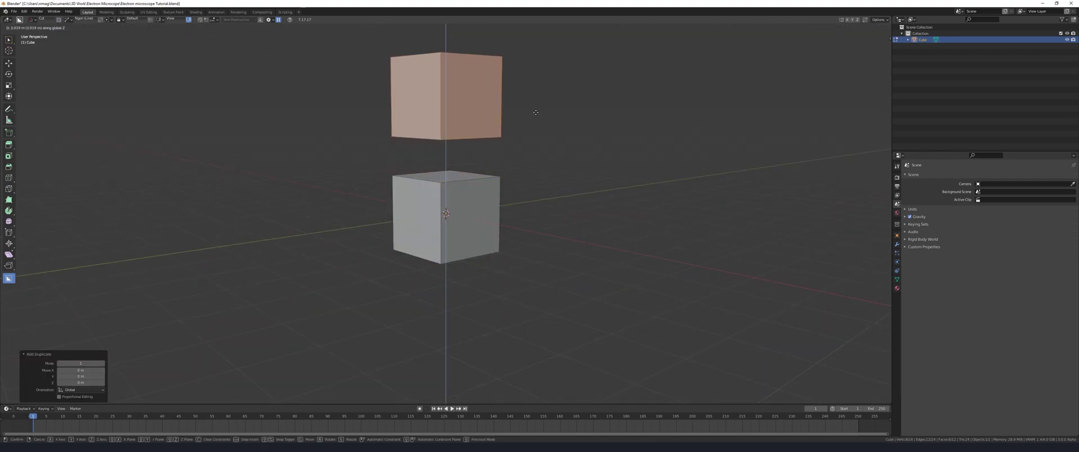
pyautogui.click(534, 118)
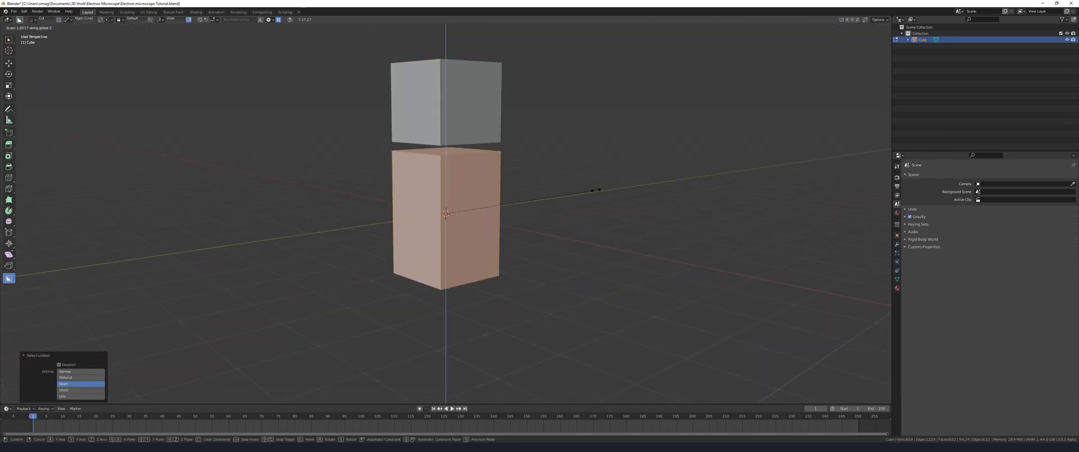
pyautogui.press('s')
pyautogui.hotkey('shift', 'z')
pyautogui.click(596, 185)
pyautogui.press('s')
pyautogui.press('z')
pyautogui.press('Escape')
pyautogui.hotkey('ctrl', 'z')
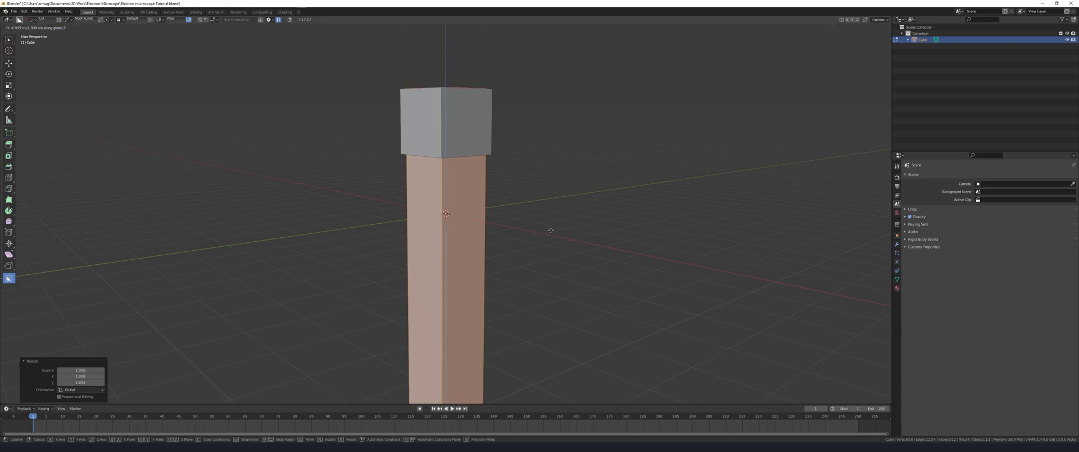
# Delete the face between the stick and the cap.
pyautogui.moveTo(627, 173); pyautogui.dragTo(477, 179, button='middle')
pyautogui.click(455, 157)
pyautogui.rightClick(435, 168)
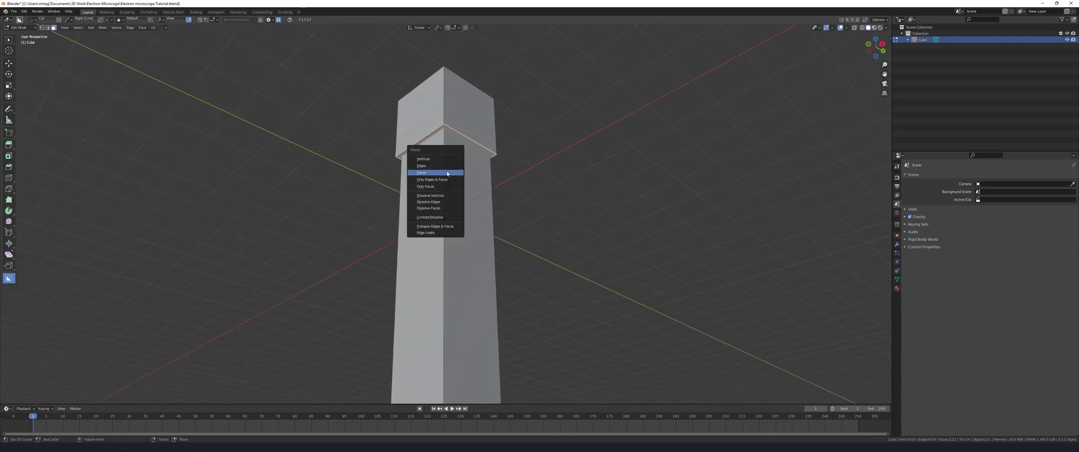
pyautogui.click(434, 173)
# Add a Subdivision Surface modifier to the mesh and save the project.
pyautogui.moveTo(450, 225); pyautogui.dragTo(477, 213, button='middle')
pyautogui.click(897, 244)
pyautogui.click(956, 178)
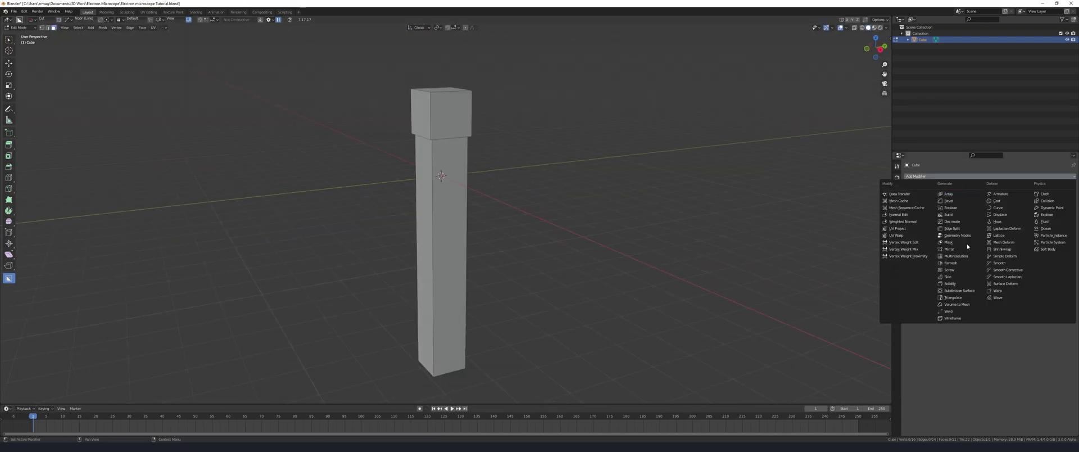
pyautogui.click(958, 290)
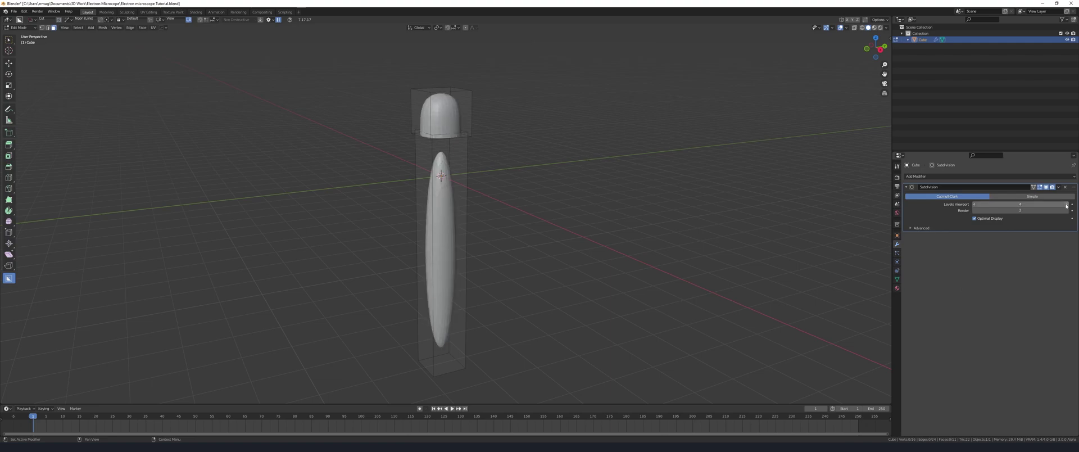
pyautogui.hotkey('ctrl', 's')
# Raise the edge crease on the connected geometry to firm up its shape.
pyautogui.hotkey('ctrl', 'l')
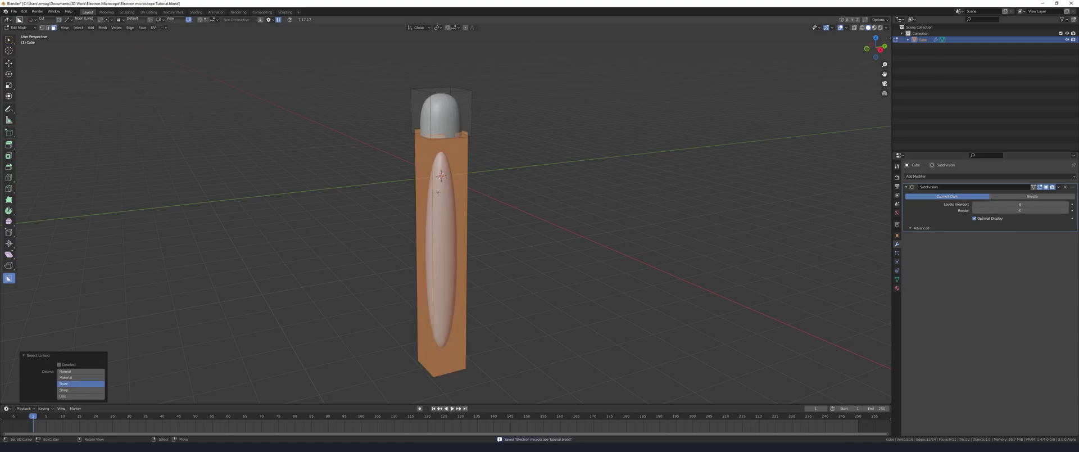
pyautogui.press('n')
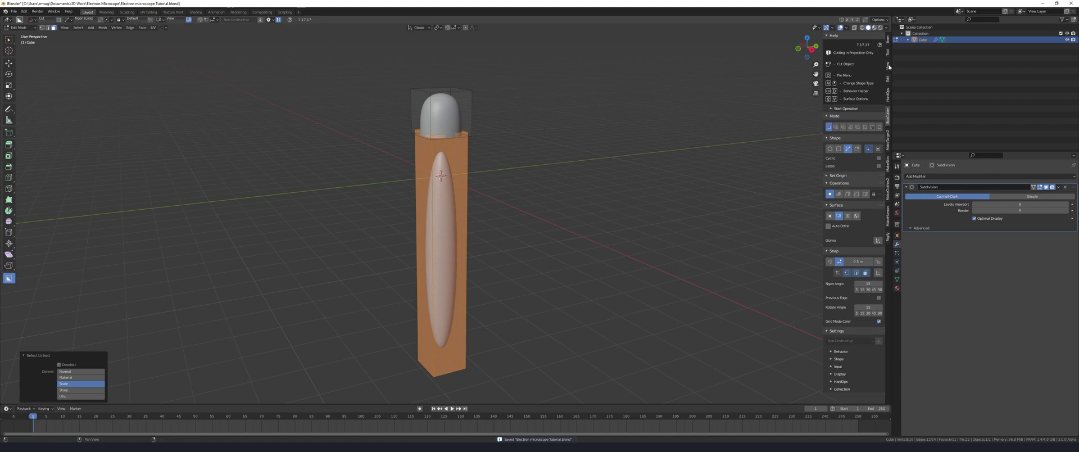
pyautogui.click(888, 39)
pyautogui.moveTo(846, 104); pyautogui.dragTo(860, 105)
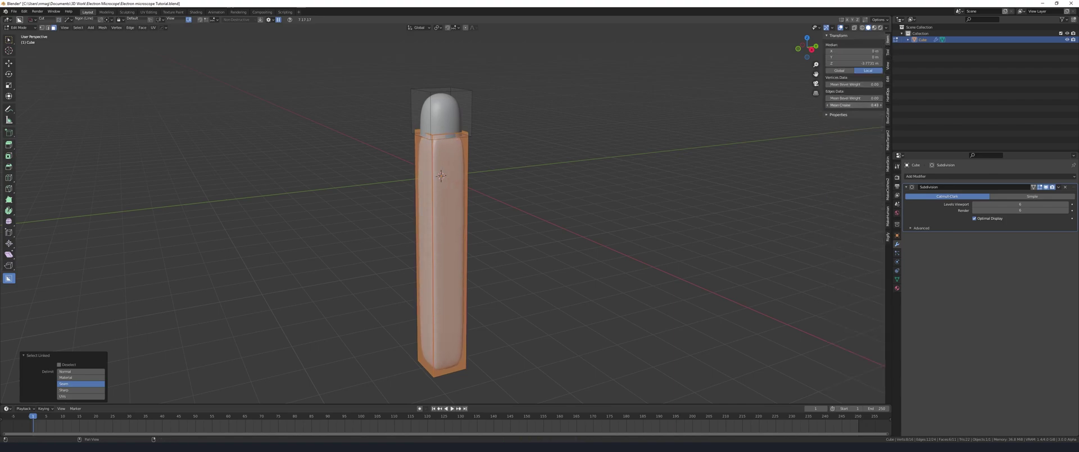
# Enlarge the top cap geometry.
pyautogui.hotkey('ctrl', 'i')
pyautogui.scroll(3, 444, 214)
pyautogui.press('s')
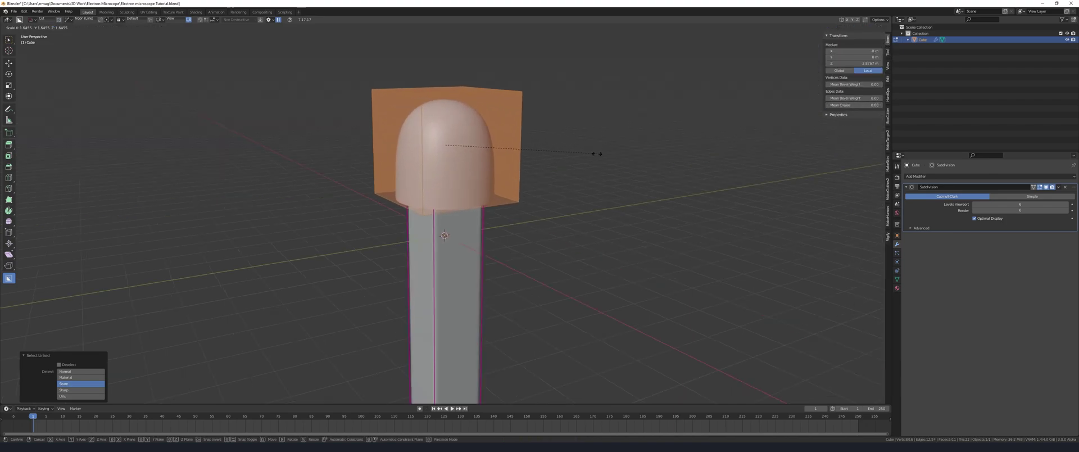
pyautogui.click(468, 168)
# Loop-cut the cap, then shrink and raise its top face into a dome.
pyautogui.moveTo(438, 164); pyautogui.dragTo(439, 171)
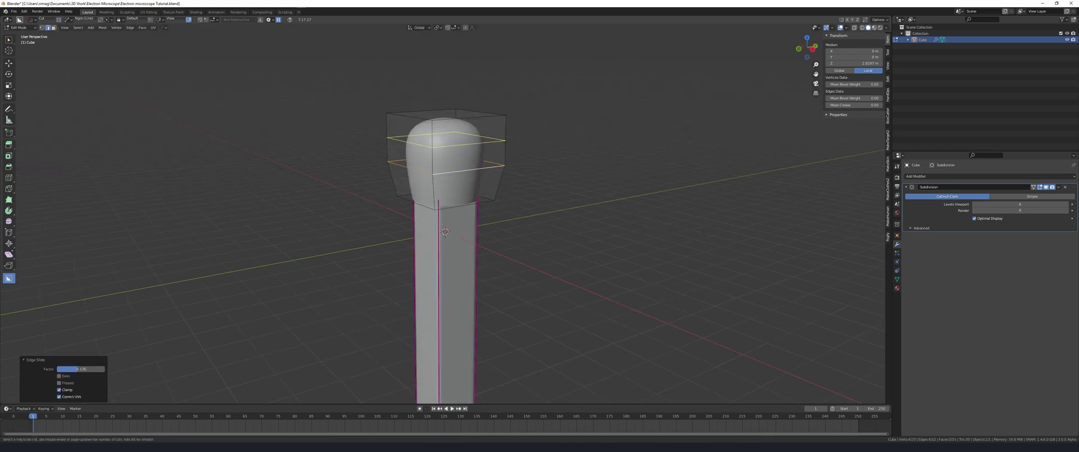
pyautogui.click(444, 115)
pyautogui.press('s')
pyautogui.click(533, 123)
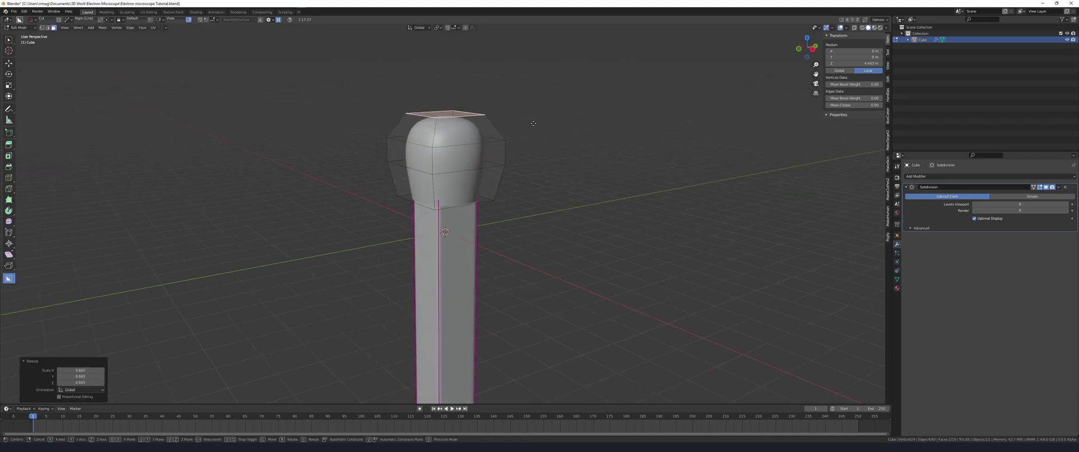
pyautogui.click(532, 119)
# Separate the match head geometry into its own object with P.
pyautogui.moveTo(532, 120); pyautogui.dragTo(523, 160, button='middle')
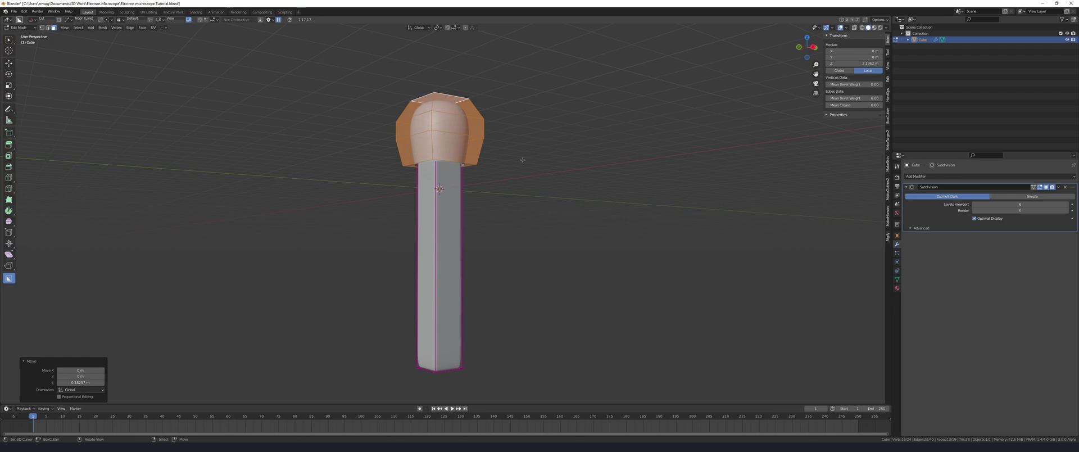
pyautogui.press('p')
pyautogui.click(523, 162)
pyautogui.press('Tab')
# Confirm the separation, select the new head object and apply its Subdivision modifier.
pyautogui.click(504, 129)
pyautogui.press('KP_Decimal')
pyautogui.click(1058, 187)
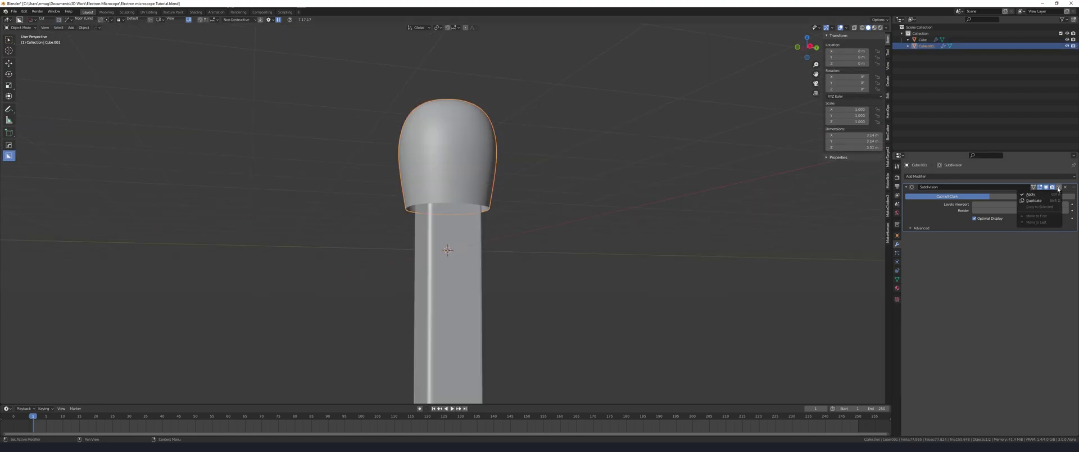
pyautogui.click(1050, 195)
# Switch the head into Sculpt Mode and shape it with Clay Strips strokes.
pyautogui.hotkey('ctrl', 'Tab')
pyautogui.click(556, 251)
pyautogui.scroll(3, 491, 189)
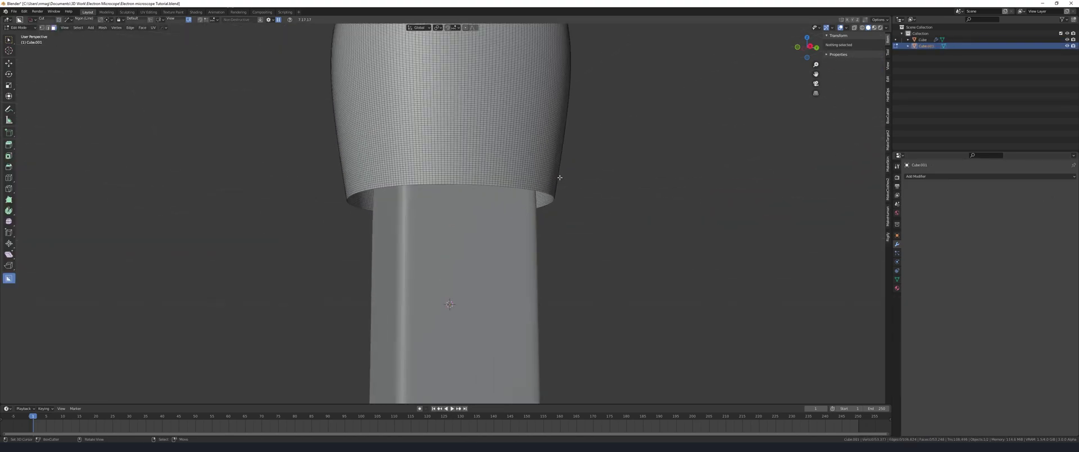
pyautogui.moveTo(491, 189); pyautogui.dragTo(506, 236)
pyautogui.moveTo(505, 141); pyautogui.dragTo(509, 238)
pyautogui.moveTo(494, 225); pyautogui.dragTo(485, 214, button='middle')
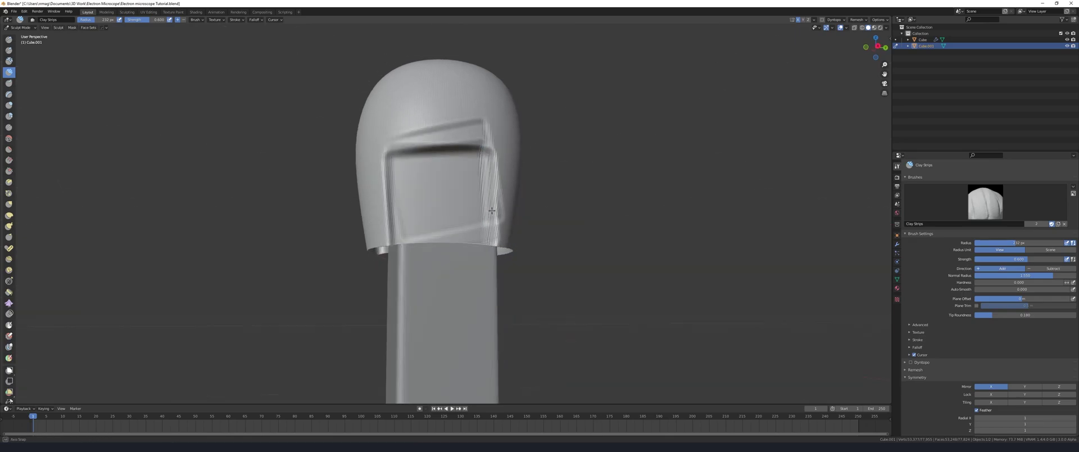
pyautogui.scroll(2, 485, 214)
pyautogui.scroll(2, 484, 214)
# Smooth away the carved ridges on the head with the Smooth brush.
pyautogui.hotkey('shift', 's')
pyautogui.scroll(-3, 506, 236)
pyautogui.moveTo(506, 236); pyautogui.dragTo(494, 181)
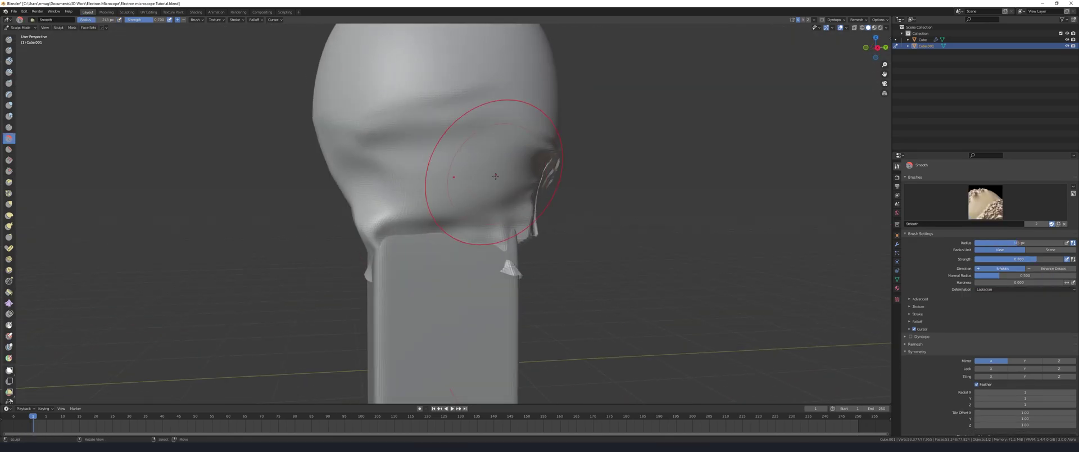
pyautogui.moveTo(494, 180); pyautogui.dragTo(484, 191, button='middle')
pyautogui.moveTo(483, 192); pyautogui.dragTo(477, 198)
pyautogui.moveTo(718, 111)
pyautogui.mouseDown(button='middle')
pyautogui.moveTo(684, 133)
pyautogui.moveTo(591, 137)
pyautogui.mouseUp(button='middle')
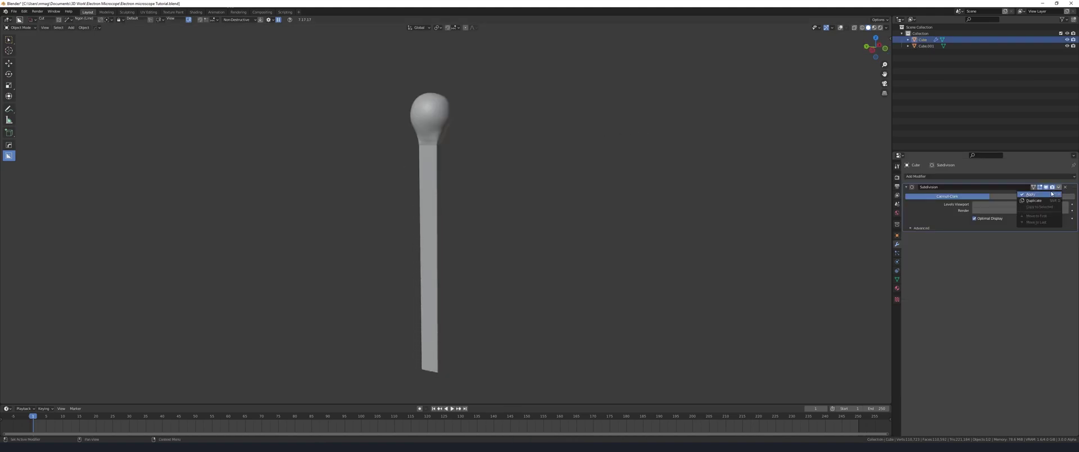
# Apply the stick's Subdivision modifier and give it a pale yellow wood base colour.
pyautogui.click(1051, 194)
pyautogui.press('Tab')
pyautogui.scroll(5, 486, 202)
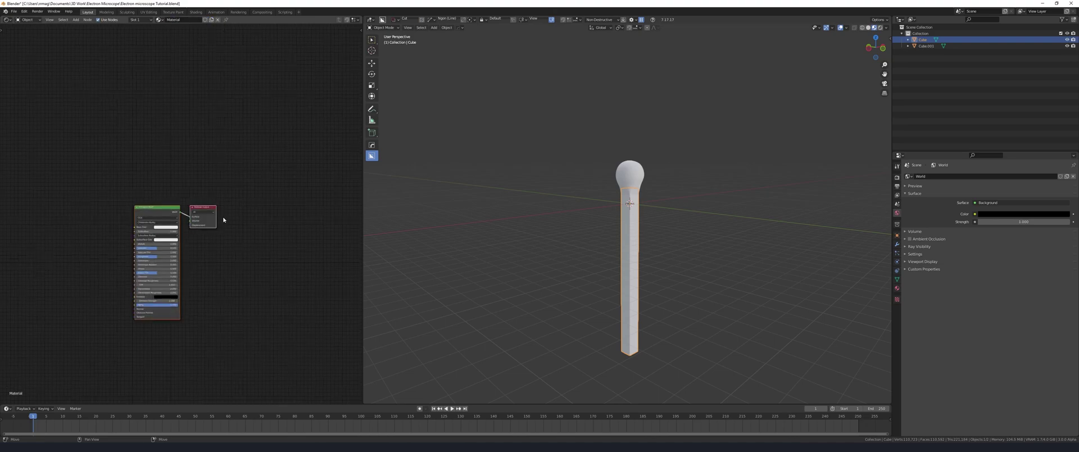
pyautogui.scroll(2, 223, 219)
pyautogui.click(160, 232)
pyautogui.click(159, 184)
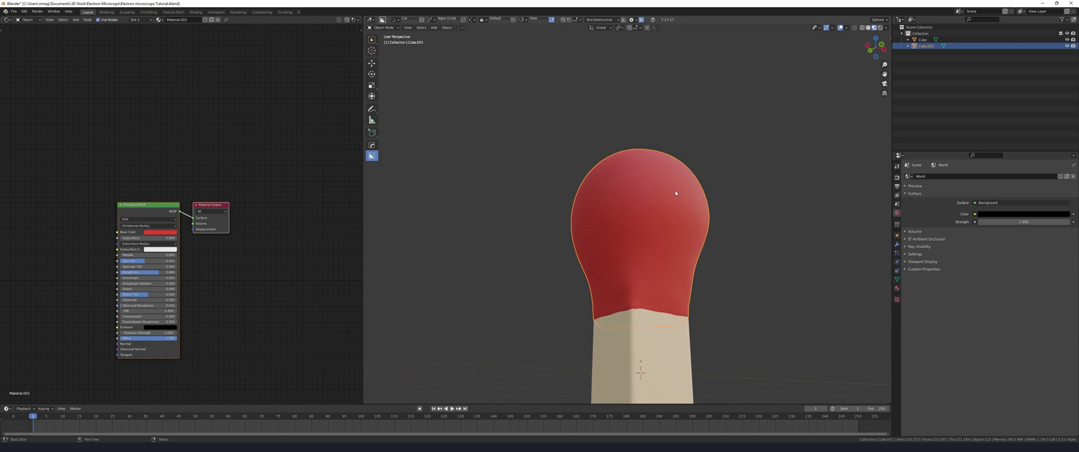
# Duplicate the red head in place, shrink the copy, and make its base colour black.
pyautogui.hotkey('shift', 'd')
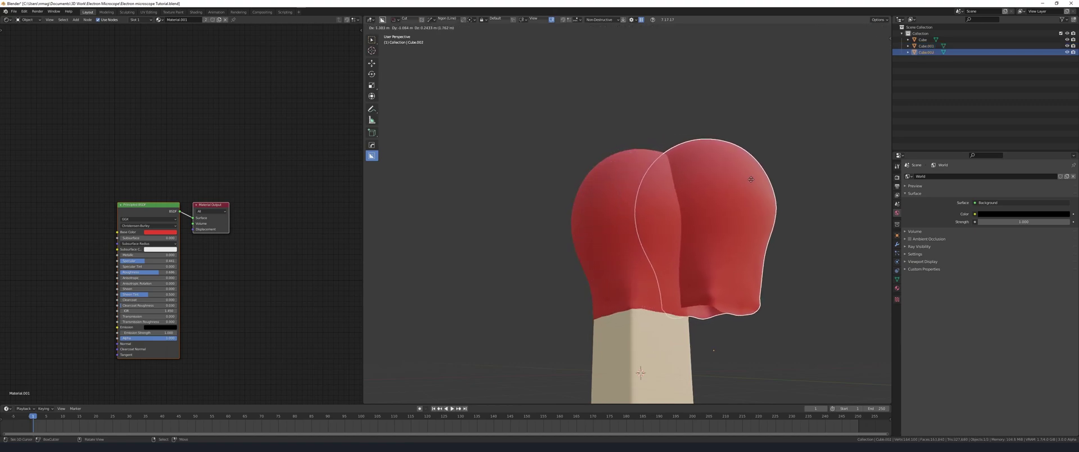
pyautogui.rightClick(773, 167)
pyautogui.scroll(1, 766, 197)
pyautogui.press('s')
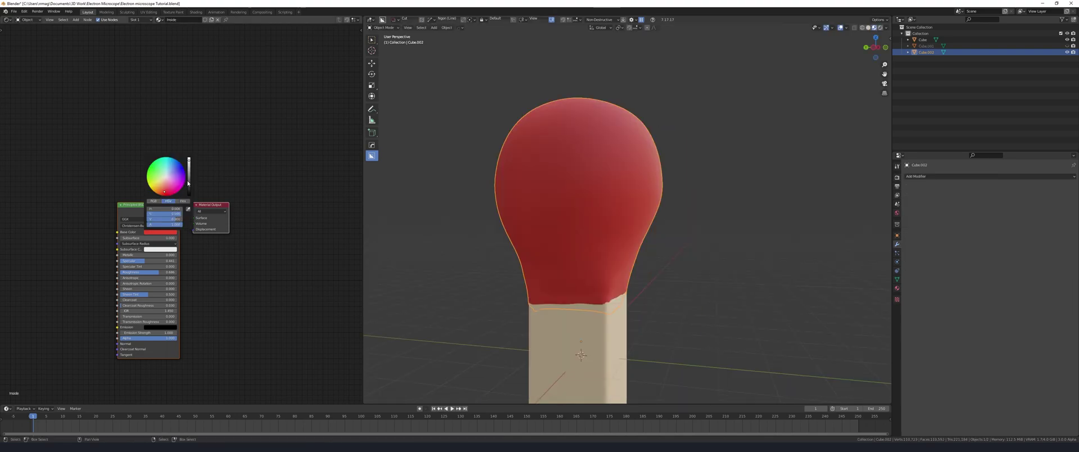
pyautogui.moveTo(188, 182); pyautogui.dragTo(188, 196)
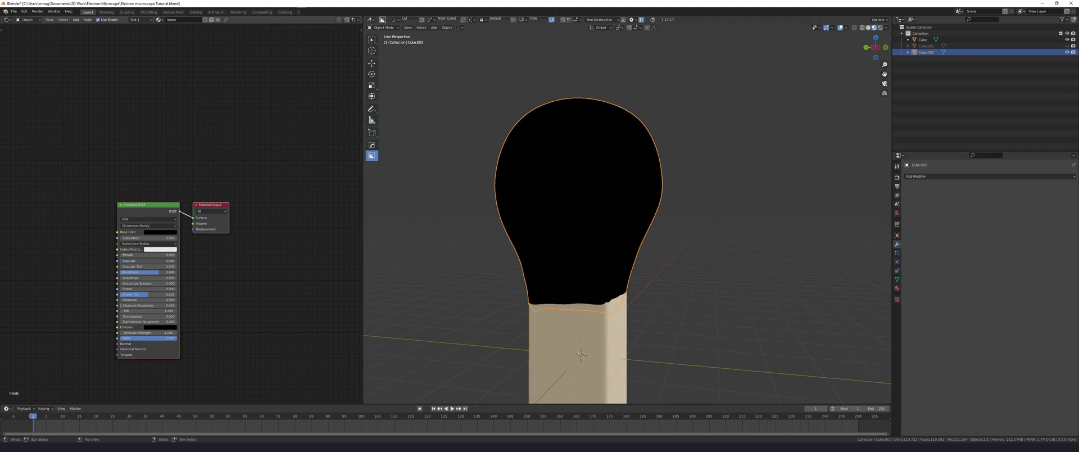
# Add and apply a Decimate modifier in Un-Subdivide mode on the black copy.
pyautogui.click(967, 176)
pyautogui.click(968, 225)
pyautogui.click(989, 196)
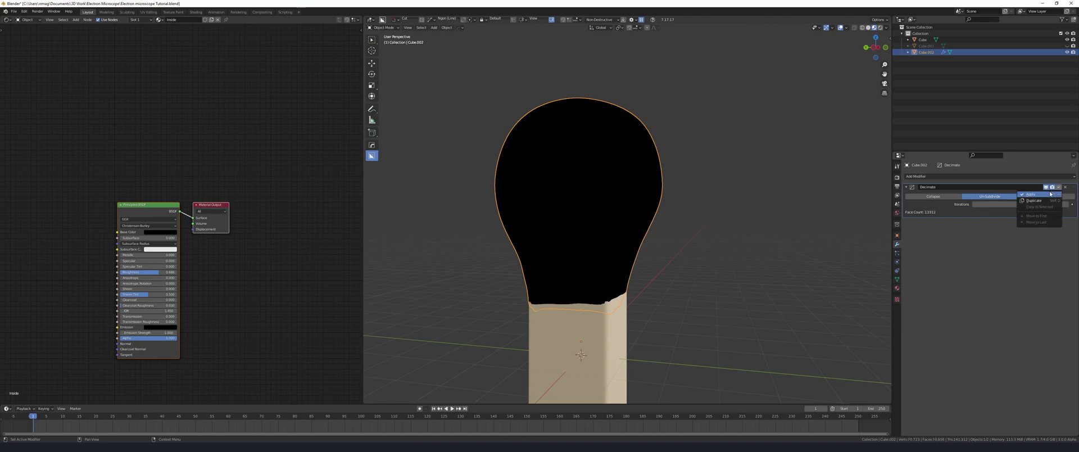
pyautogui.click(1050, 194)
# Select all the parts and join them into one object with Ctrl+J.
pyautogui.scroll(-2, 666, 202)
pyautogui.scroll(-2, 663, 194)
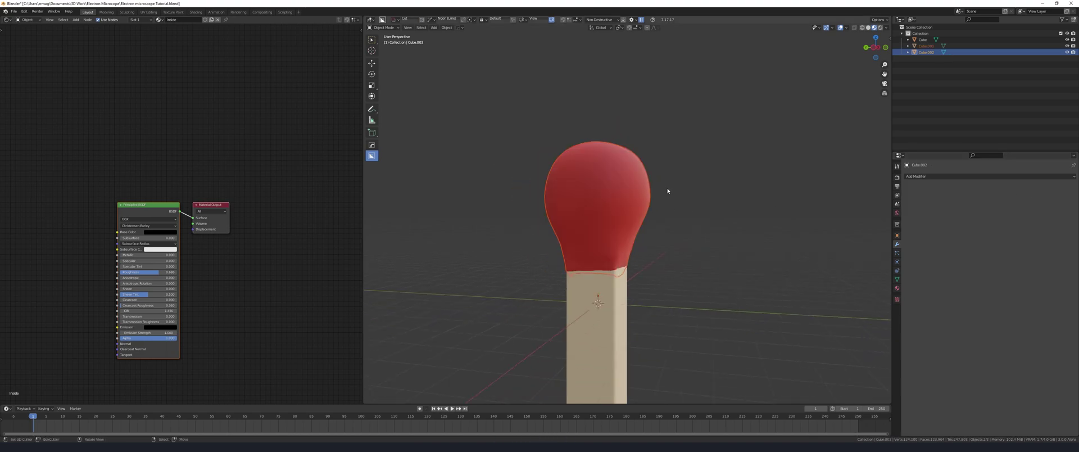
pyautogui.scroll(-2, 663, 194)
pyautogui.press('a')
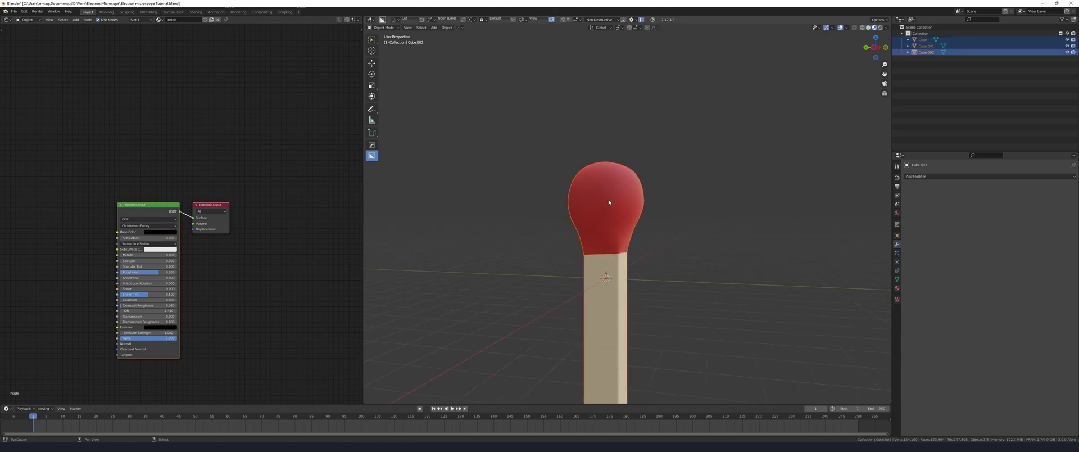
pyautogui.hotkey('ctrl', 'j')
# Rename the joined object to 'Match' and hide it.
pyautogui.press('F2')
pyautogui.write('Match')
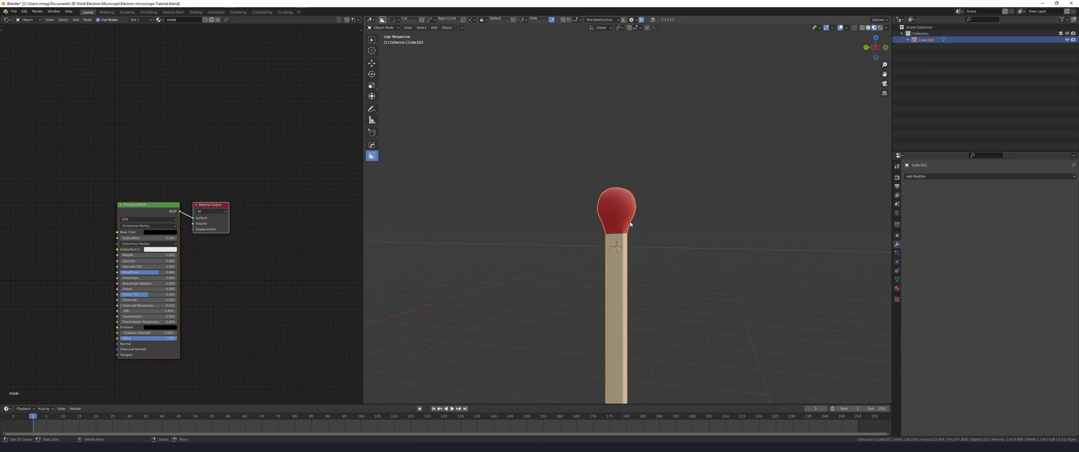
pyautogui.press('Return')
pyautogui.press('h')
# Scale the cylinder into a flat ground disc, then position the match and rotate it onto its side.
pyautogui.press('s')
pyautogui.hotkey('shift', 'z')
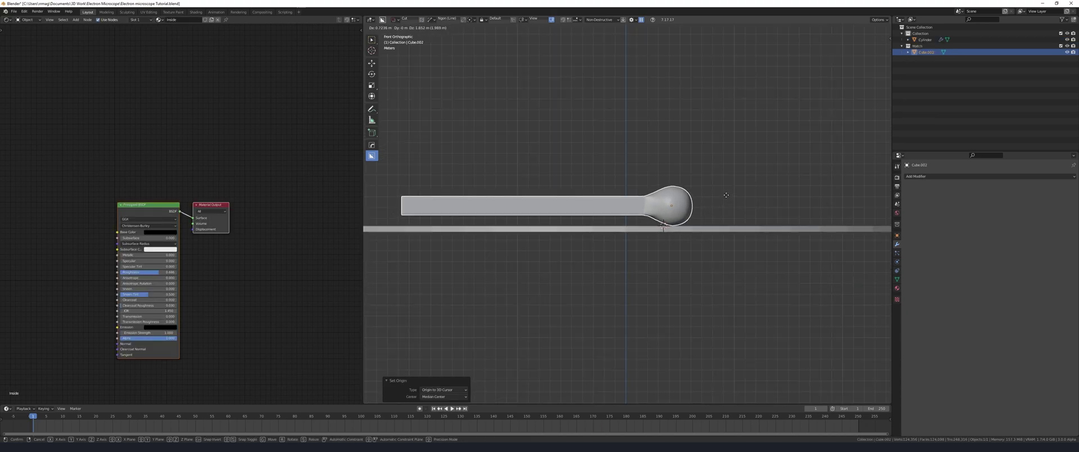
pyautogui.click(729, 199)
pyautogui.press('r')
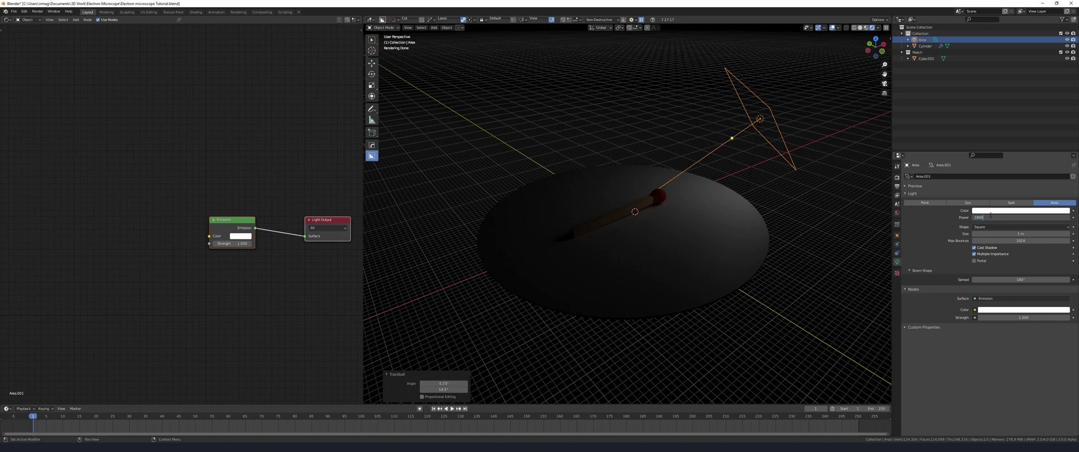
# Set the area light to 1000 W, coloured by a 4500 Blackbody node in Emission Color.
pyautogui.press('Return')
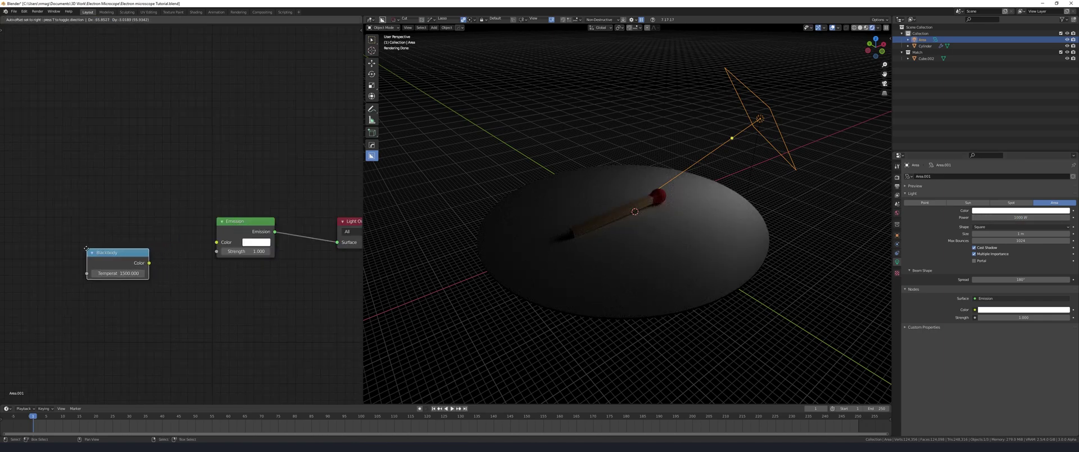
pyautogui.moveTo(200, 243); pyautogui.dragTo(215, 242)
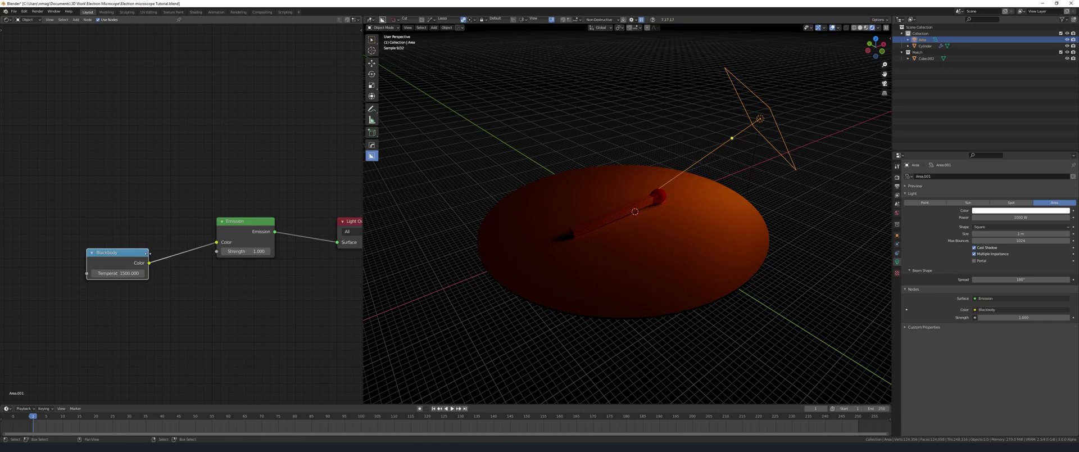
pyautogui.write('650')
pyautogui.press('Return')
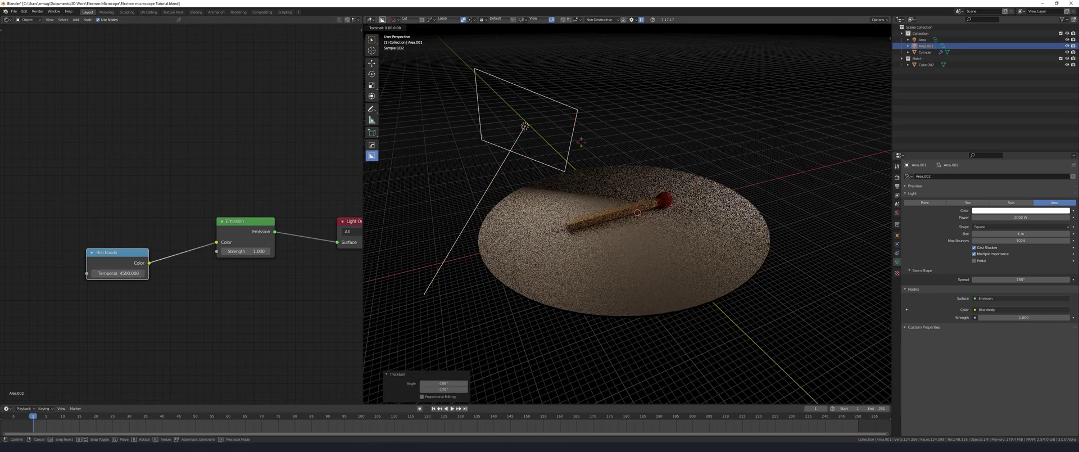
# Rotate the second light and raise its Blackbody temperature for whiter light.
pyautogui.click(606, 136)
pyautogui.moveTo(118, 274); pyautogui.dragTo(164, 272)
pyautogui.moveTo(730, 168); pyautogui.dragTo(706, 172, button='middle')
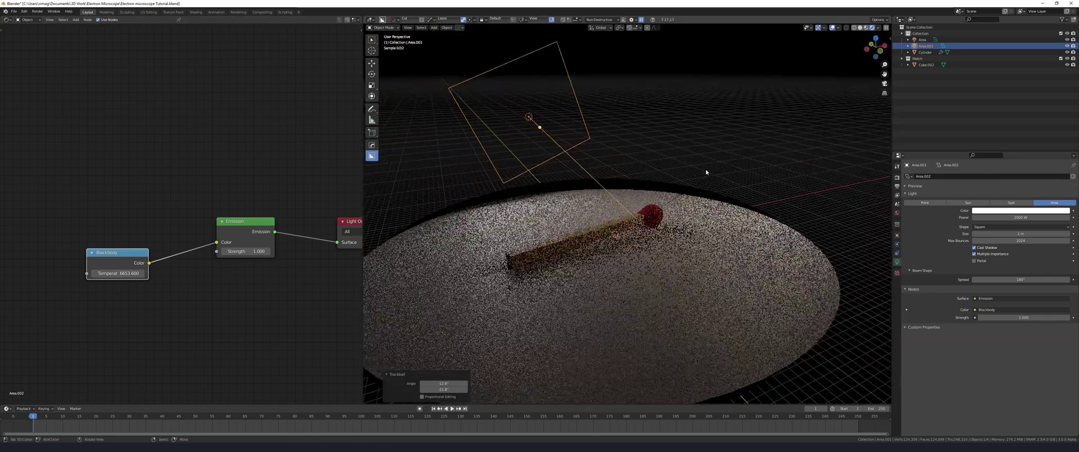
pyautogui.scroll(2, 707, 172)
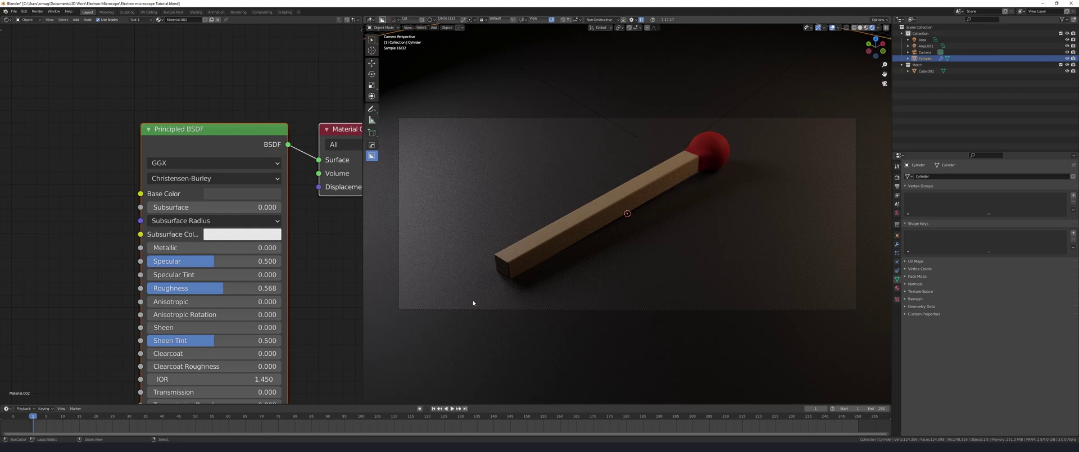
# Map the Voronoi Texture with Object coordinates through a Mapping node and raise its scale.
pyautogui.hotkey('ctrl', 't')
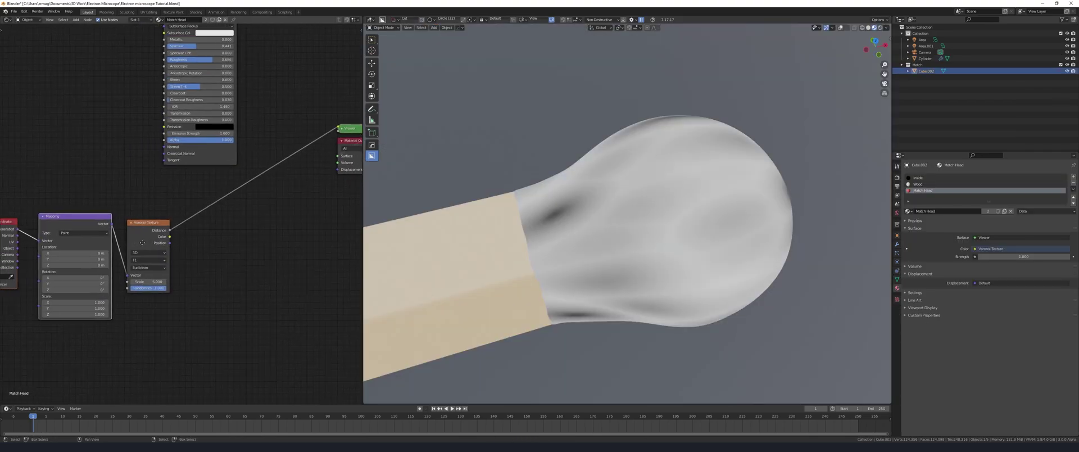
pyautogui.scroll(3, 200, 249)
pyautogui.moveTo(135, 243); pyautogui.dragTo(137, 244)
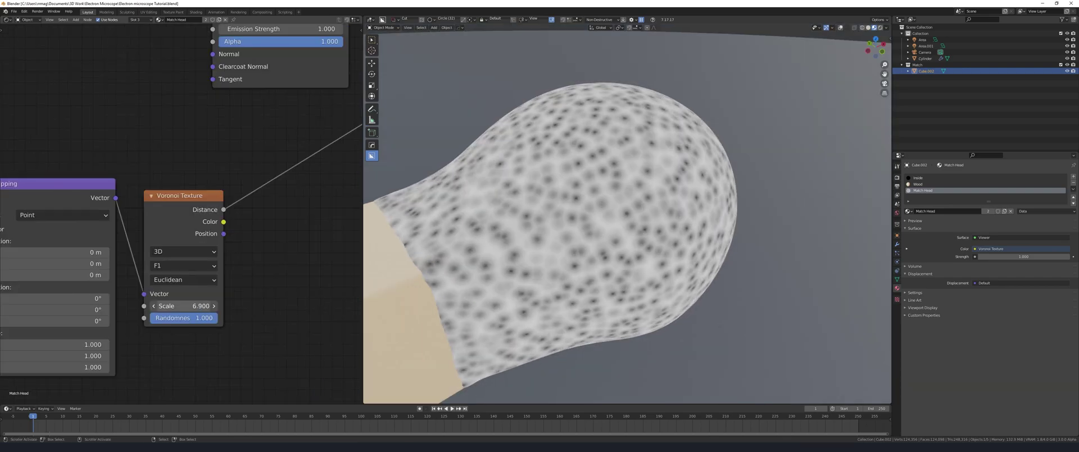
pyautogui.moveTo(169, 306); pyautogui.dragTo(197, 306)
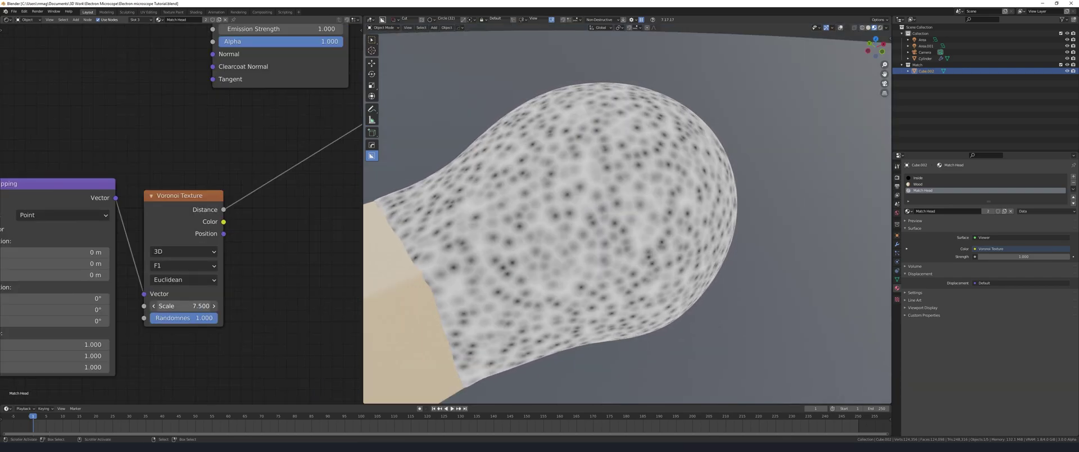
# Add a Power math node after the Voronoi distance and boost brightness and contrast.
pyautogui.click(237, 196)
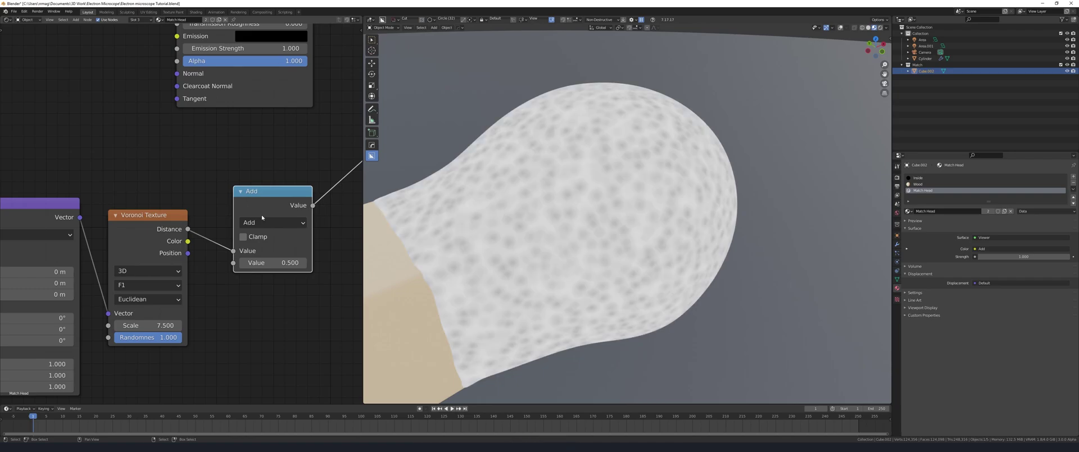
pyautogui.click(270, 223)
pyautogui.click(261, 325)
pyautogui.scroll(2, 260, 324)
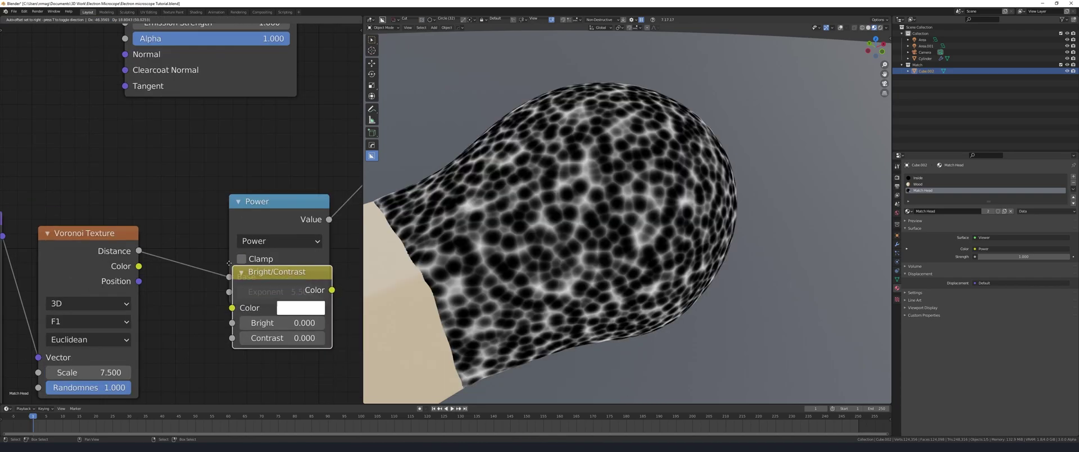
pyautogui.moveTo(247, 296); pyautogui.dragTo(315, 312)
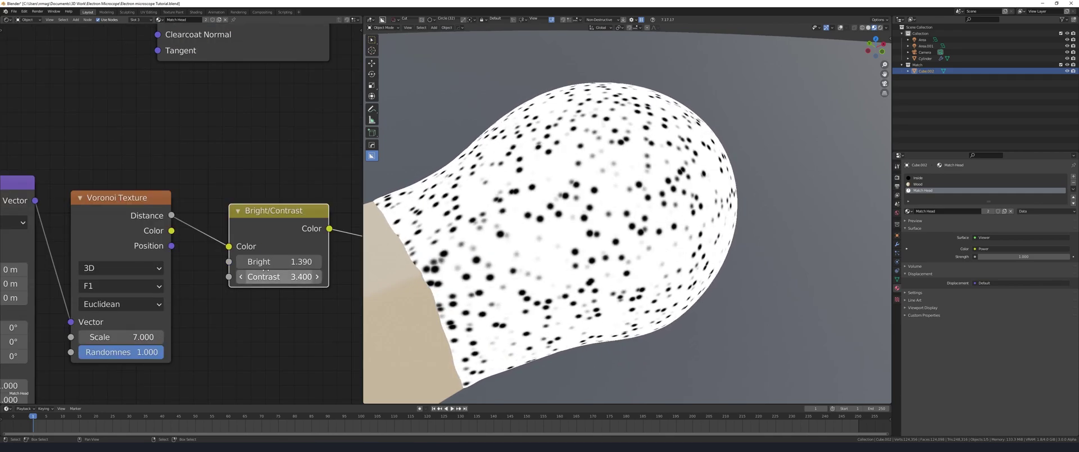
# Duplicate the Mapping, Voronoi, contrast and Power nodes as a second layer fed by Object coordinates.
pyautogui.scroll(-3, 265, 303)
pyautogui.hotkey('shift', 'd')
pyautogui.click(276, 307)
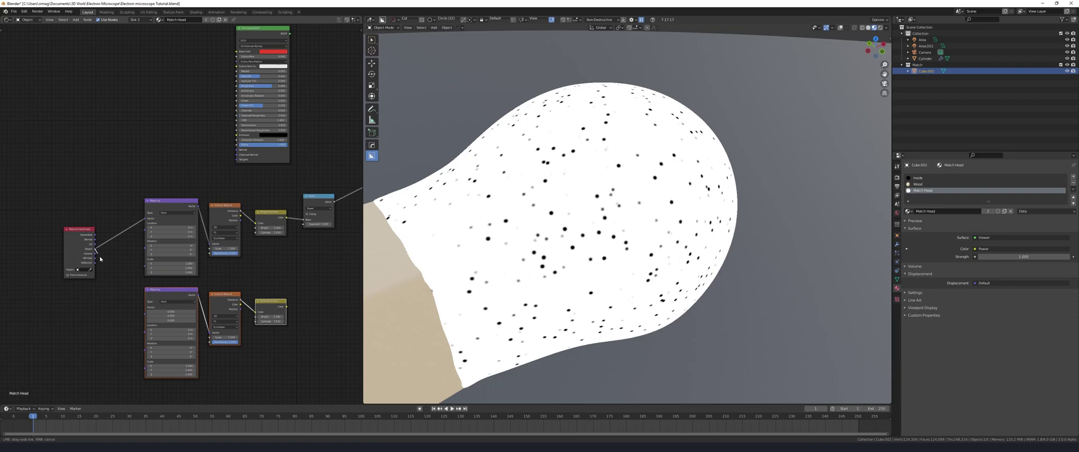
pyautogui.moveTo(143, 327); pyautogui.dragTo(186, 318)
pyautogui.hotkey('shift', 'd')
# Combine both Power layers in a MixRGB node set to Multiply.
pyautogui.hotkey('shift', 'a')
pyautogui.click(314, 283)
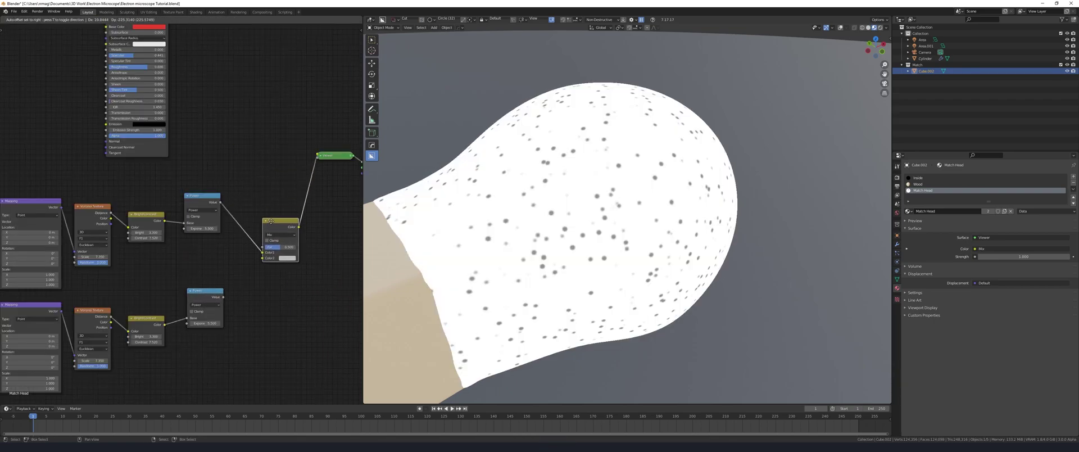
pyautogui.scroll(1, 260, 261)
pyautogui.moveTo(255, 278); pyautogui.dragTo(292, 226)
pyautogui.click(312, 199)
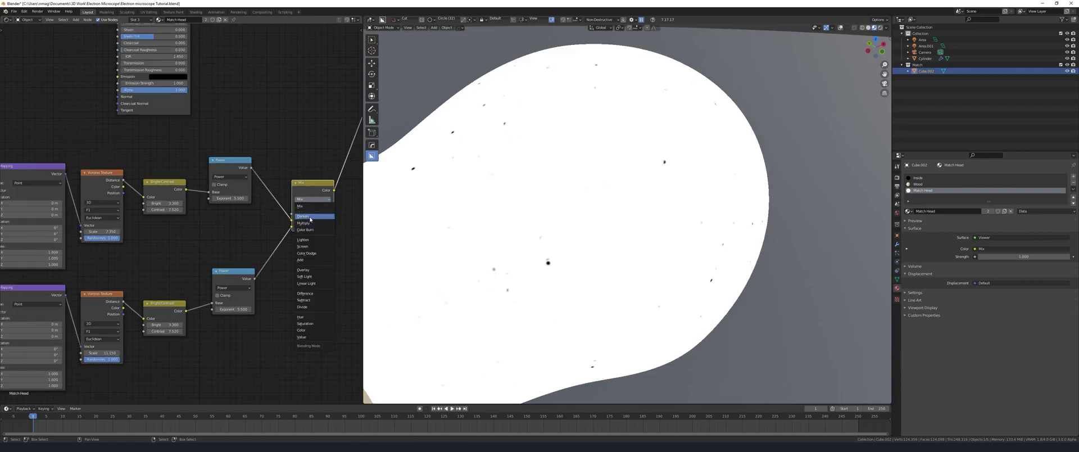
pyautogui.click(309, 223)
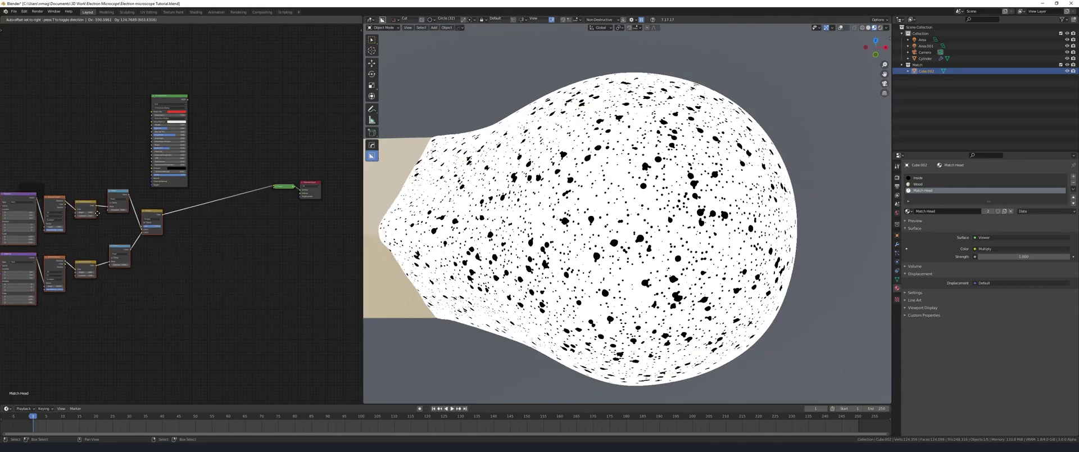
# Blend the red shader with a Transparent BSDF through a Mix Shader whose factor is the Clamped pit mask.
pyautogui.moveTo(101, 189); pyautogui.dragTo(117, 220)
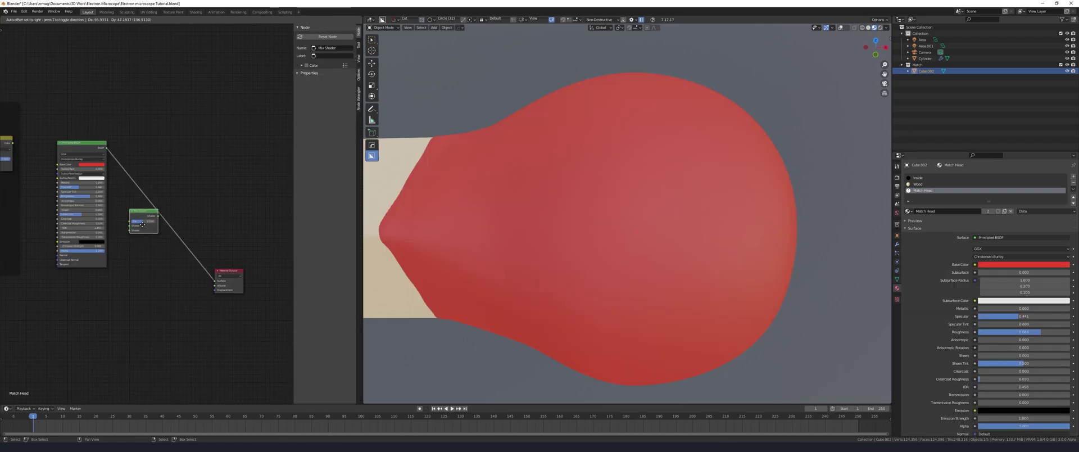
pyautogui.click(176, 246)
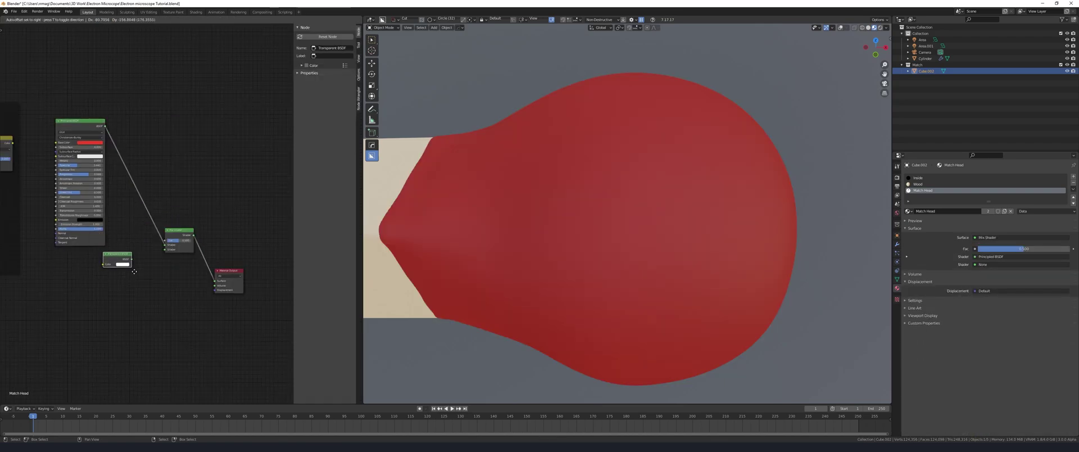
pyautogui.moveTo(160, 251); pyautogui.dragTo(165, 249)
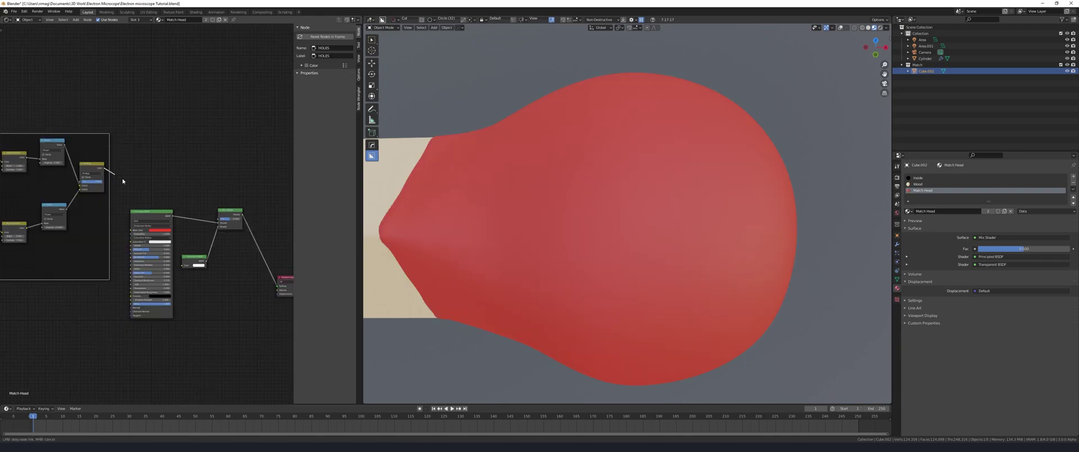
pyautogui.moveTo(221, 222); pyautogui.dragTo(219, 218)
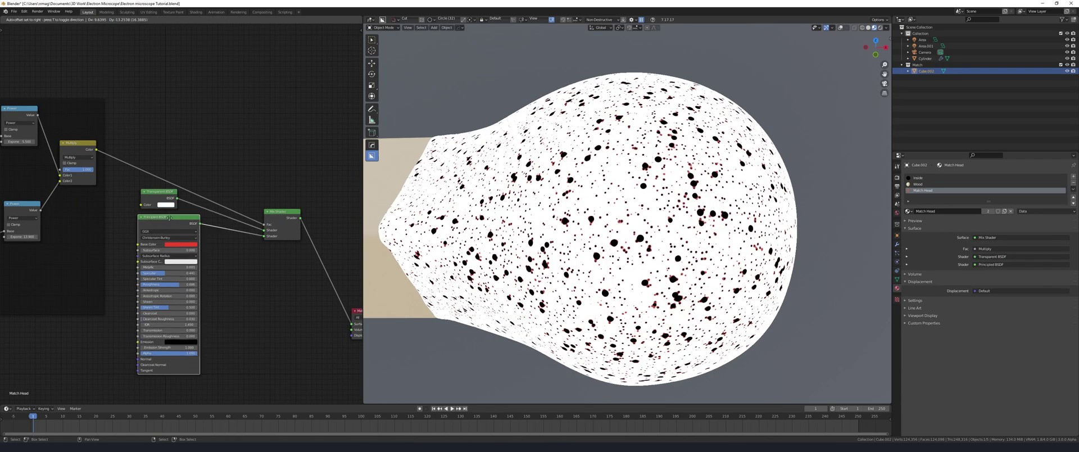
pyautogui.moveTo(157, 239); pyautogui.dragTo(173, 222)
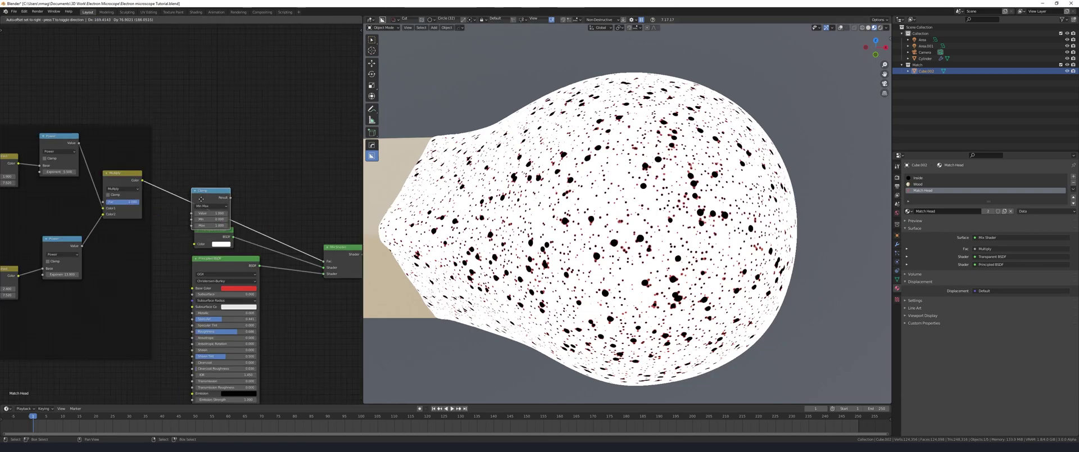
pyautogui.click(230, 185)
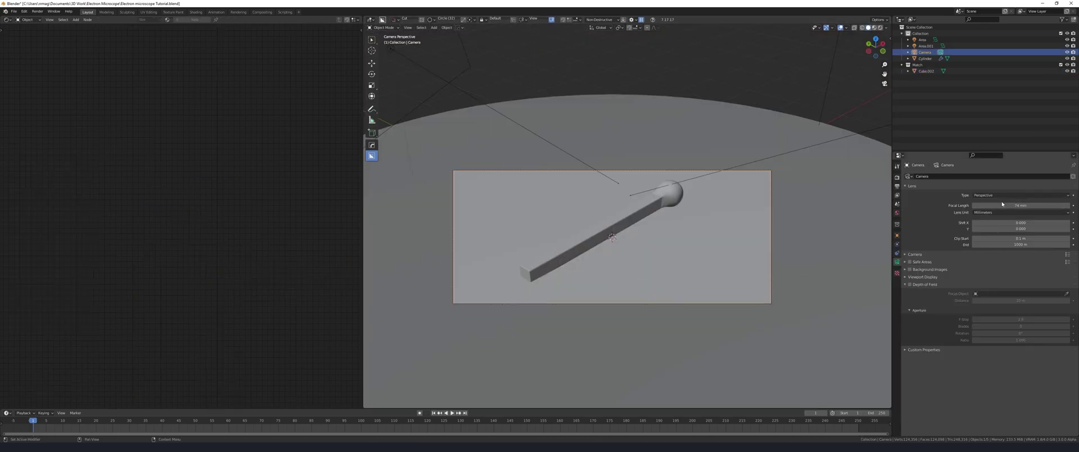
# Narrow and rotate the camera onto the match, then add a plane at the 3D cursor.
pyautogui.moveTo(1021, 205); pyautogui.dragTo(1045, 206)
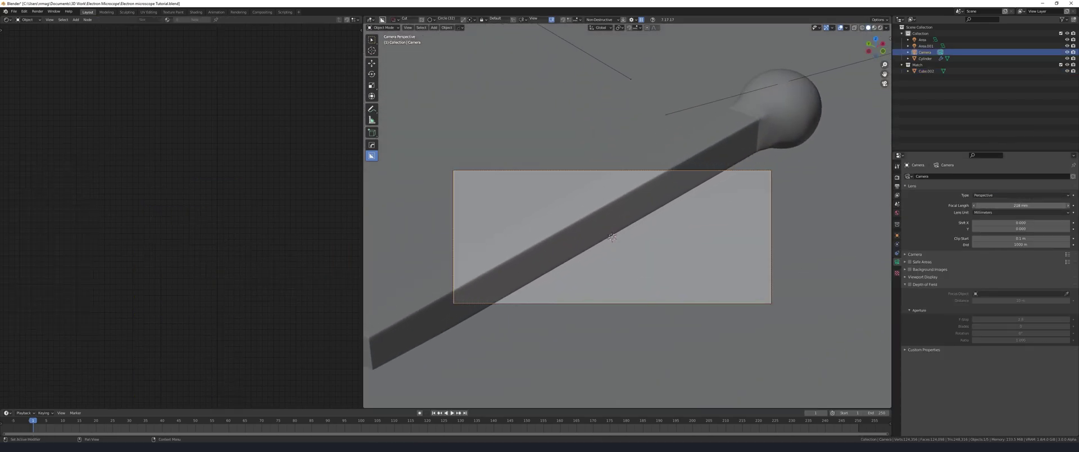
pyautogui.press('r')
pyautogui.press('r')
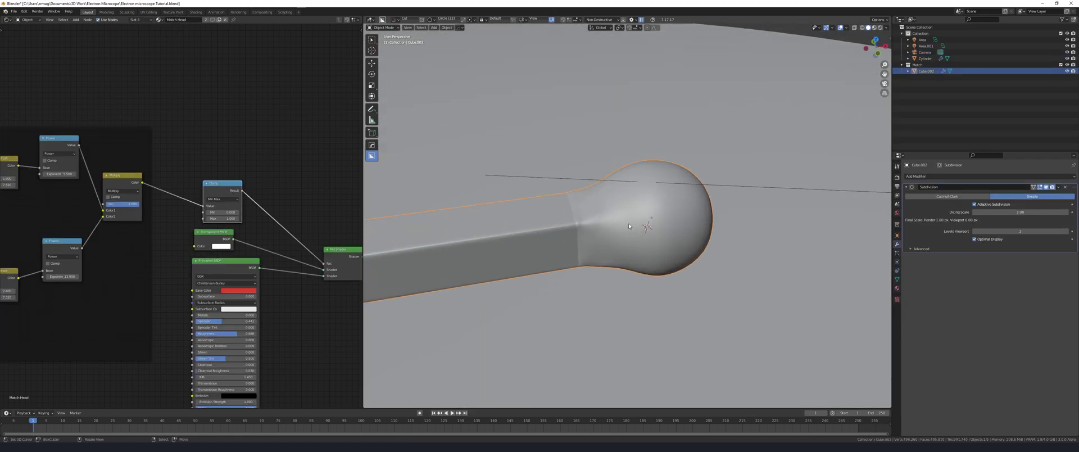
pyautogui.scroll(-3, 637, 214)
pyautogui.scroll(-2, 637, 213)
pyautogui.hotkey('shift', 'a')
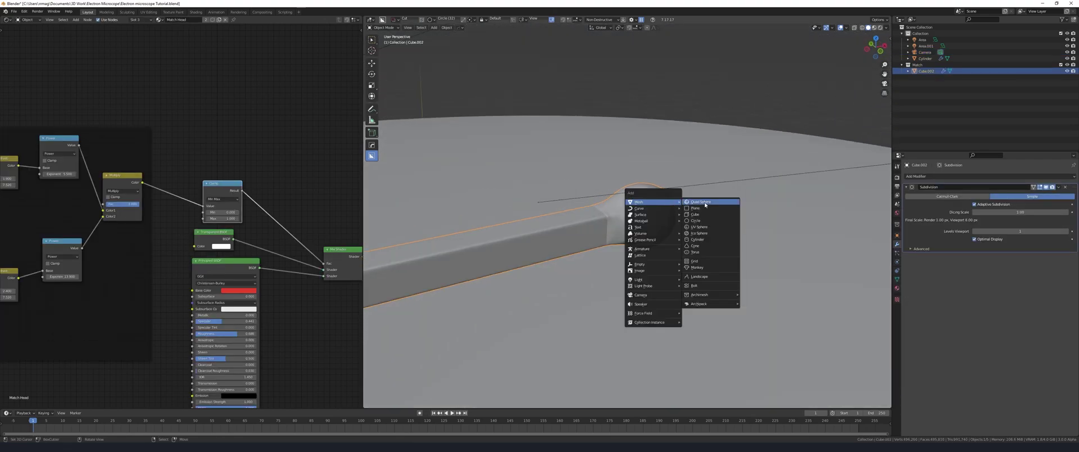
pyautogui.click(707, 206)
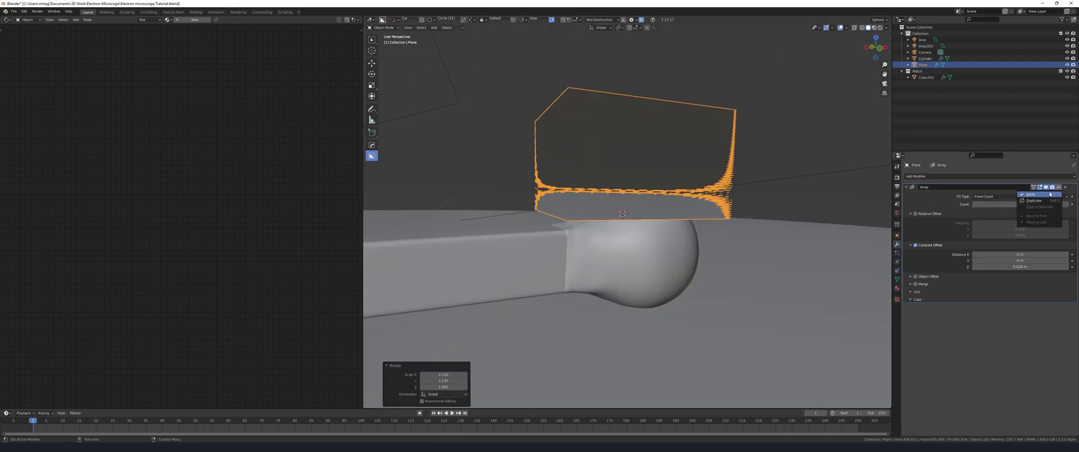
# Apply the plane's Array modifier and recentre its geometry on its origin with Set Origin.
pyautogui.click(1050, 194)
pyautogui.press('F3')
pyautogui.write('origin')
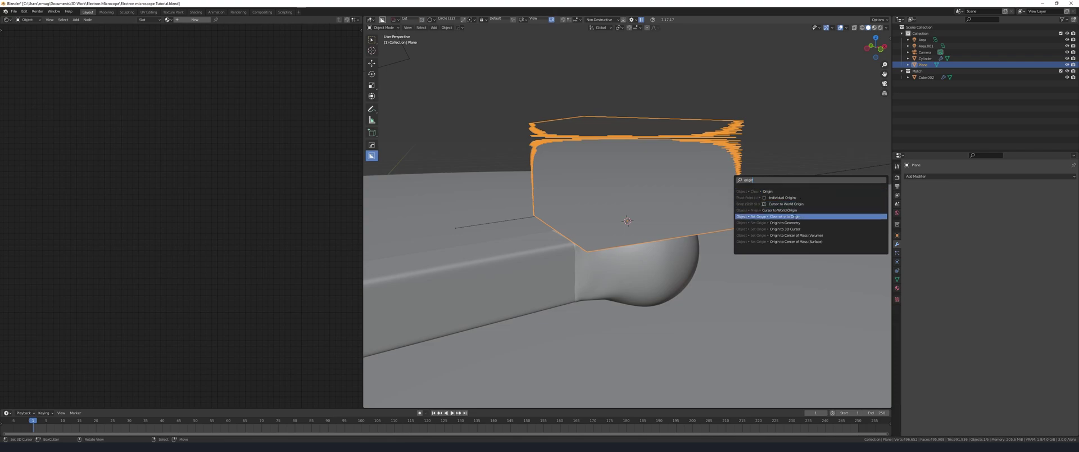
pyautogui.click(795, 217)
# Set the plane's Viewport Display to Bounds, then reselect the match object.
pyautogui.click(906, 319)
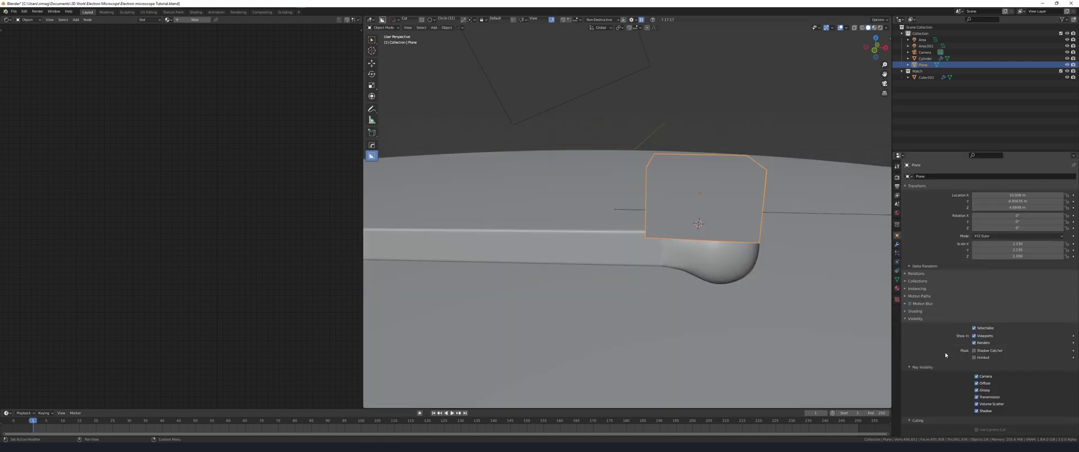
pyautogui.scroll(-2, 945, 355)
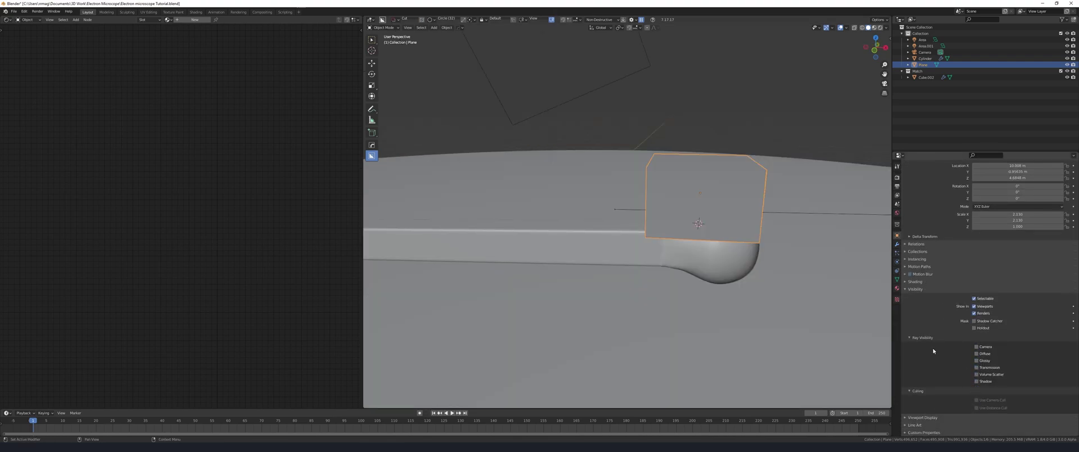
pyautogui.scroll(2, 933, 350)
pyautogui.click(906, 319)
pyautogui.click(908, 330)
pyautogui.click(989, 391)
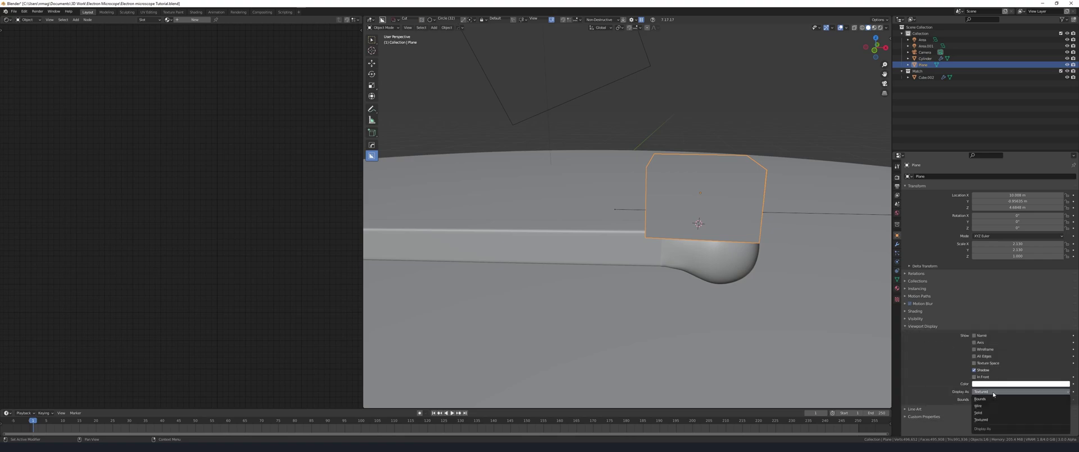
pyautogui.moveTo(728, 209); pyautogui.dragTo(697, 213, button='middle')
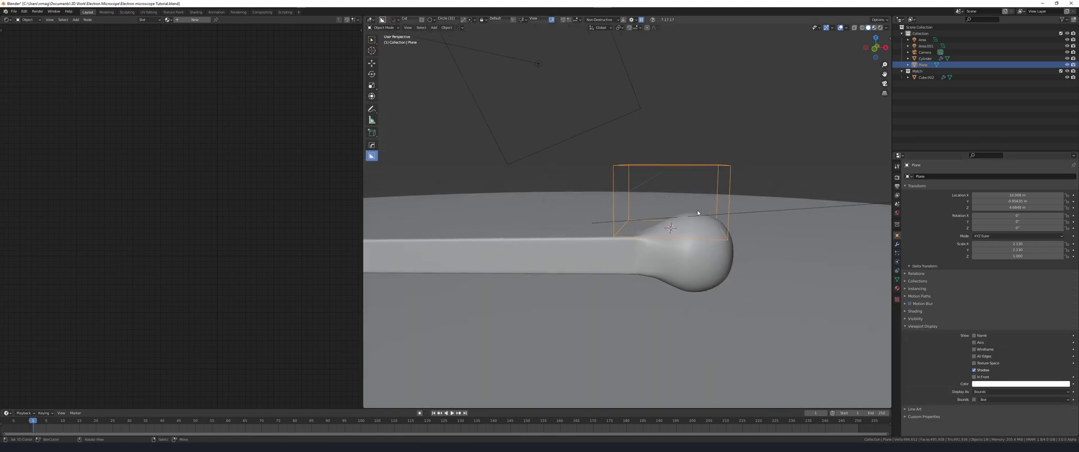
pyautogui.click(676, 274)
# Add a new Mask vertex group to the match in Edit Mode.
pyautogui.hotkey('ctrl', 'Tab')
pyautogui.click(725, 243)
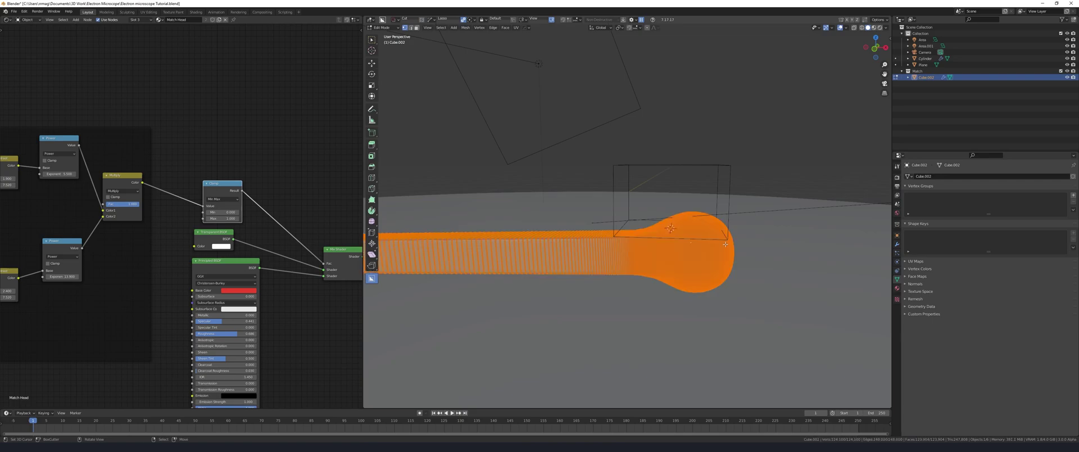
pyautogui.click(1073, 195)
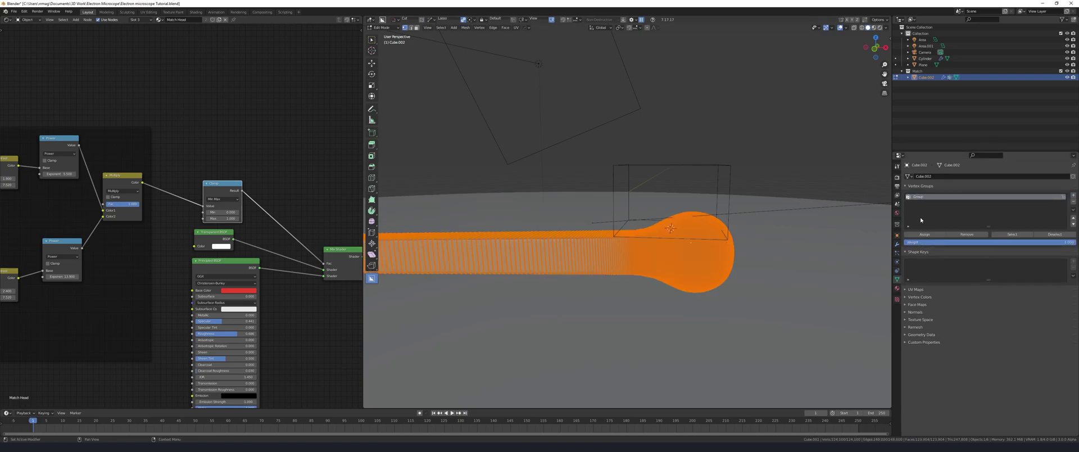
pyautogui.press('Tab')
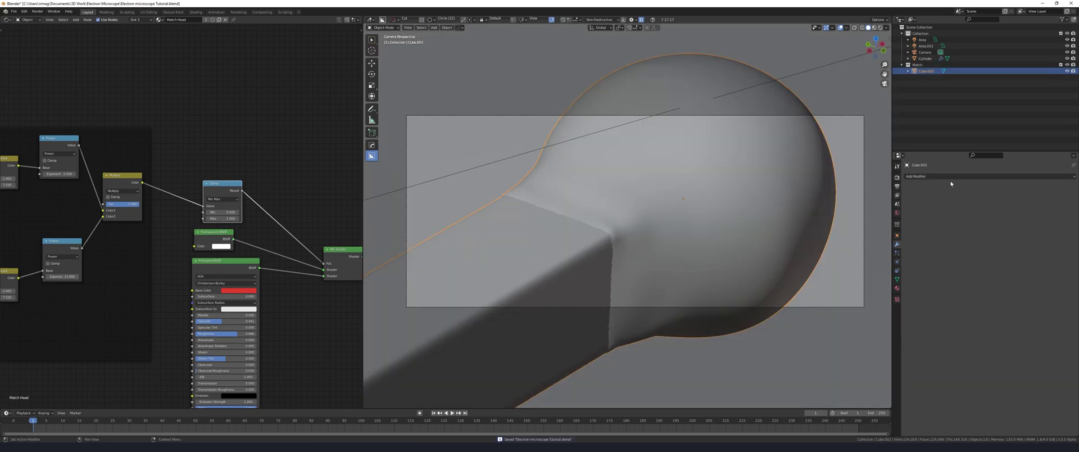
# Add a Subdivision Surface modifier to the match with adaptive subdivision enabled.
pyautogui.click(927, 176)
pyautogui.click(959, 291)
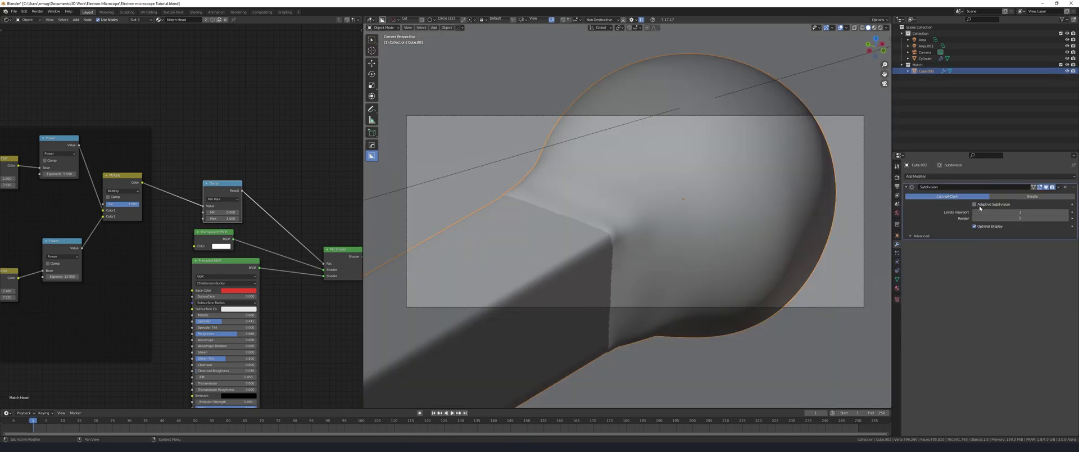
pyautogui.click(997, 204)
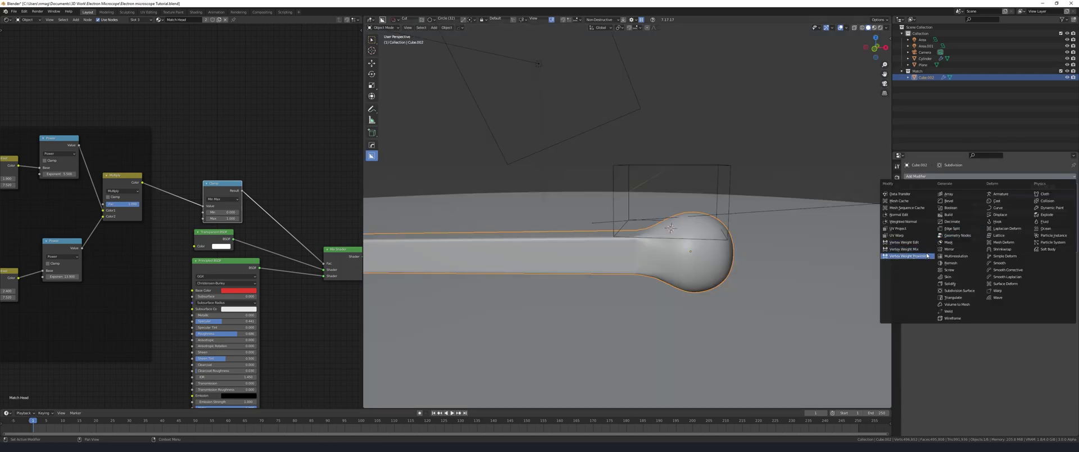
# Add a VertexWeightProximity modifier using vertex group Mask and target object Plane.
pyautogui.press('Return')
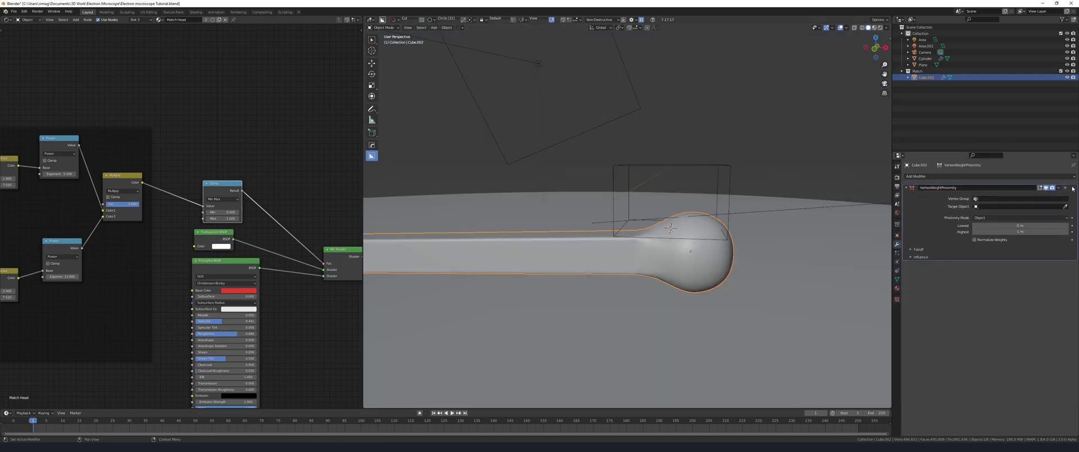
pyautogui.click(1056, 199)
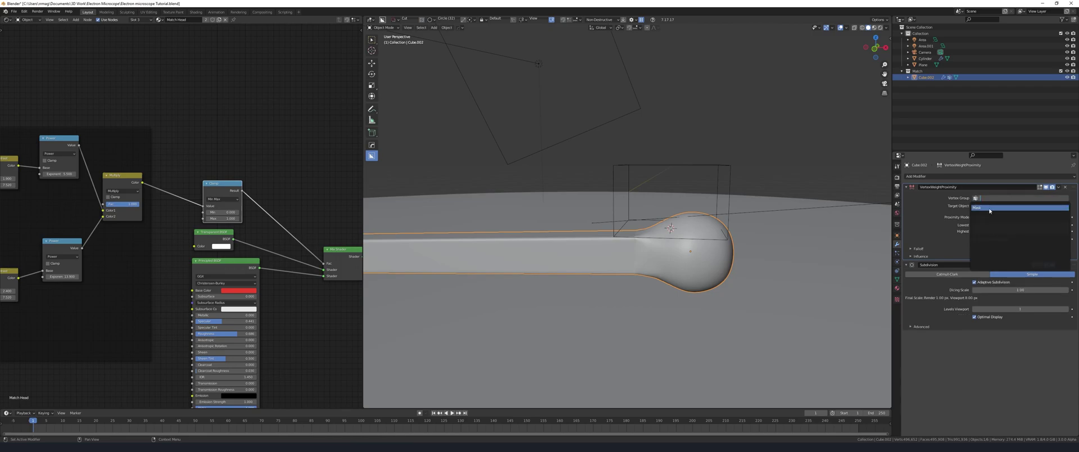
pyautogui.click(1046, 208)
pyautogui.click(1065, 206)
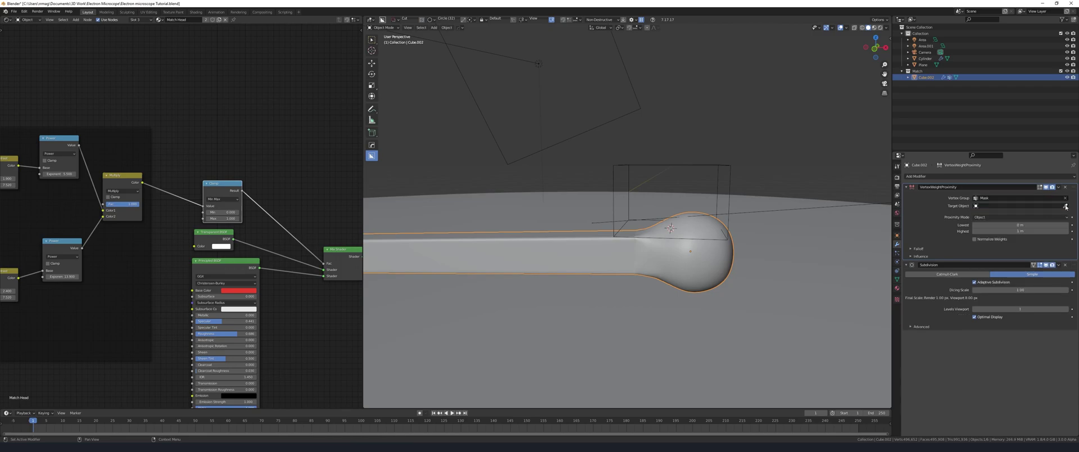
pyautogui.click(699, 164)
pyautogui.moveTo(699, 165); pyautogui.dragTo(656, 222, button='middle')
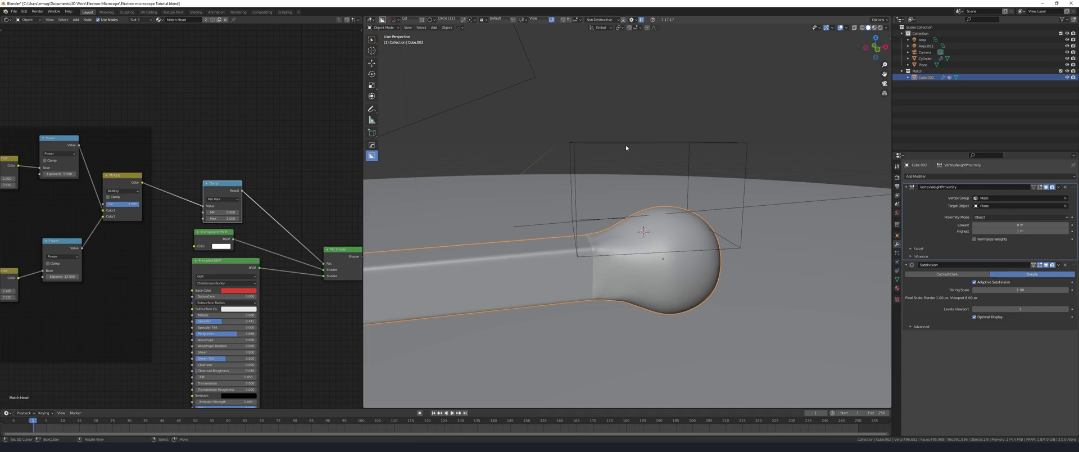
pyautogui.click(581, 212)
pyautogui.keyDown('shift'); pyautogui.click(712, 207); pyautogui.keyUp('shift')
# In Weight Paint, set proximity to Geometry with Face distance and lowest distance 0.21 m.
pyautogui.hotkey('ctrl', 'Tab')
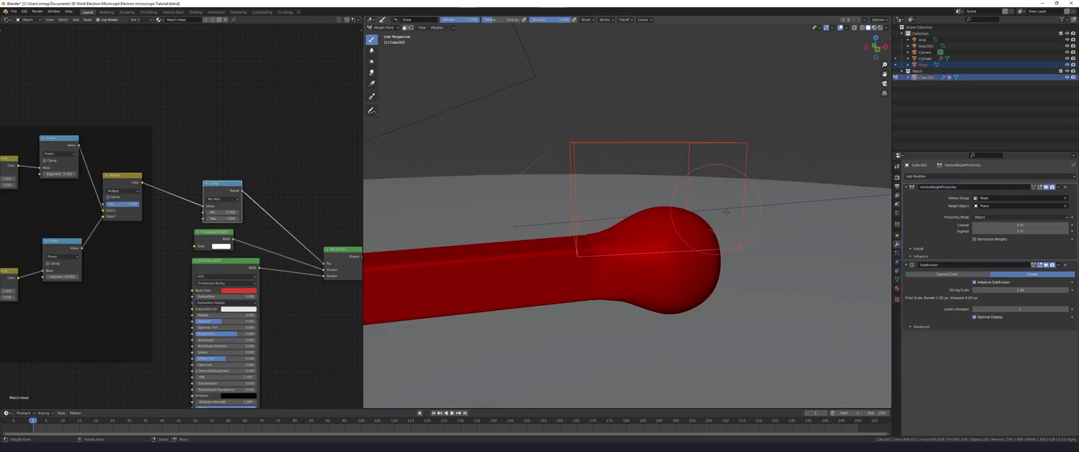
pyautogui.click(999, 217)
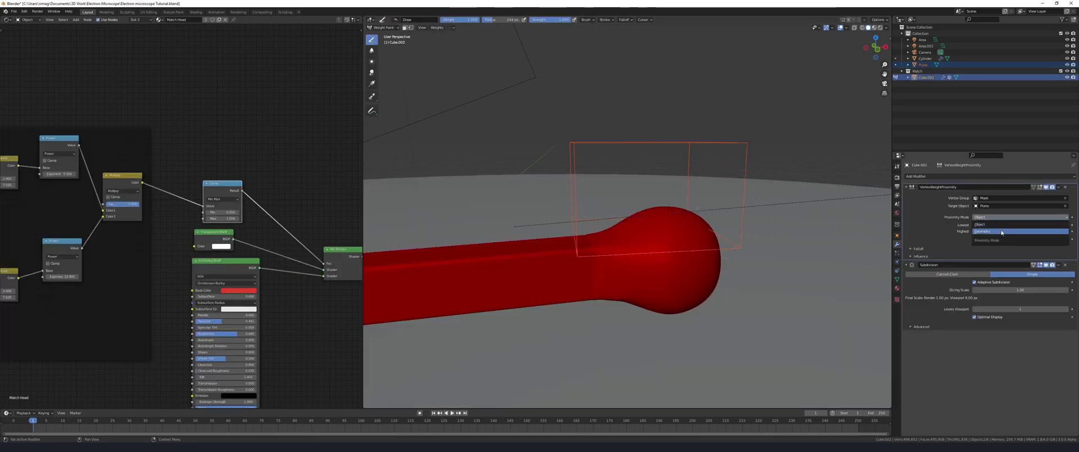
pyautogui.click(1001, 231)
pyautogui.click(1043, 225)
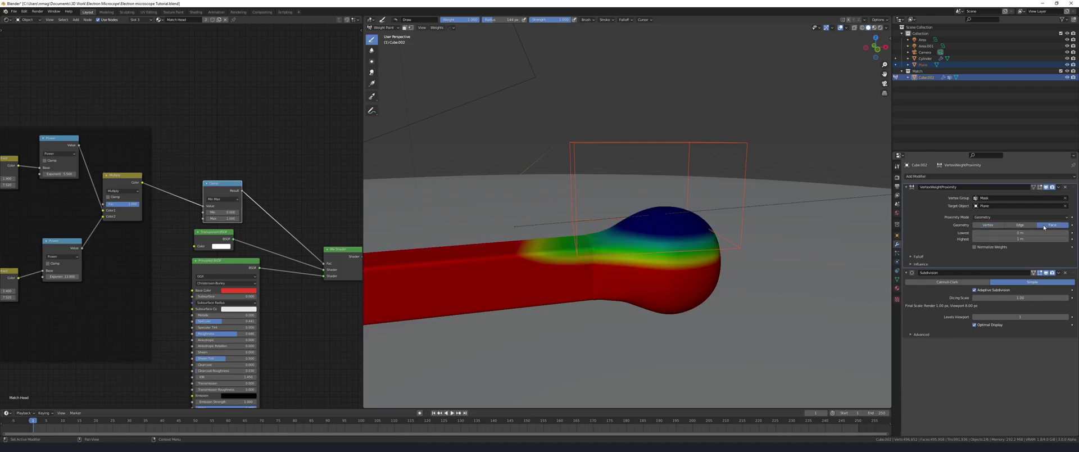
pyautogui.moveTo(663, 236); pyautogui.dragTo(699, 224, button='middle')
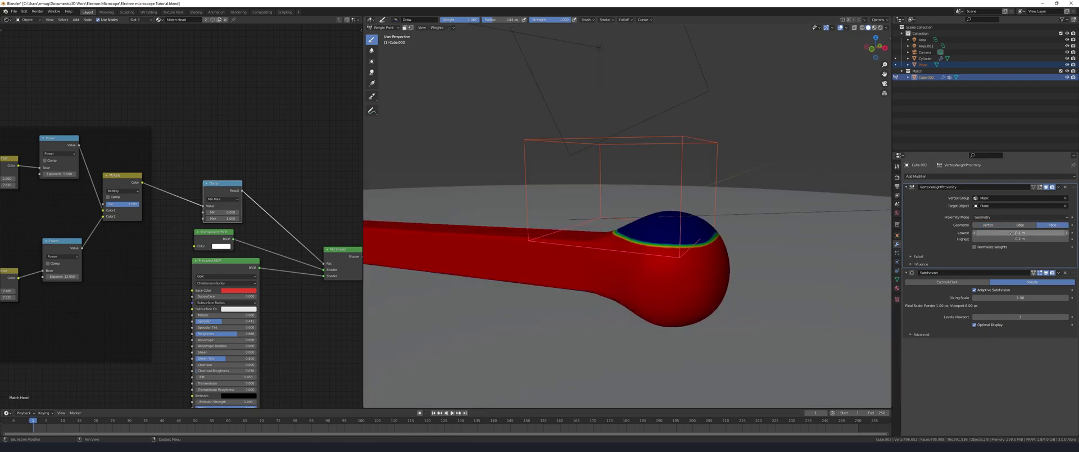
pyautogui.click(1009, 232)
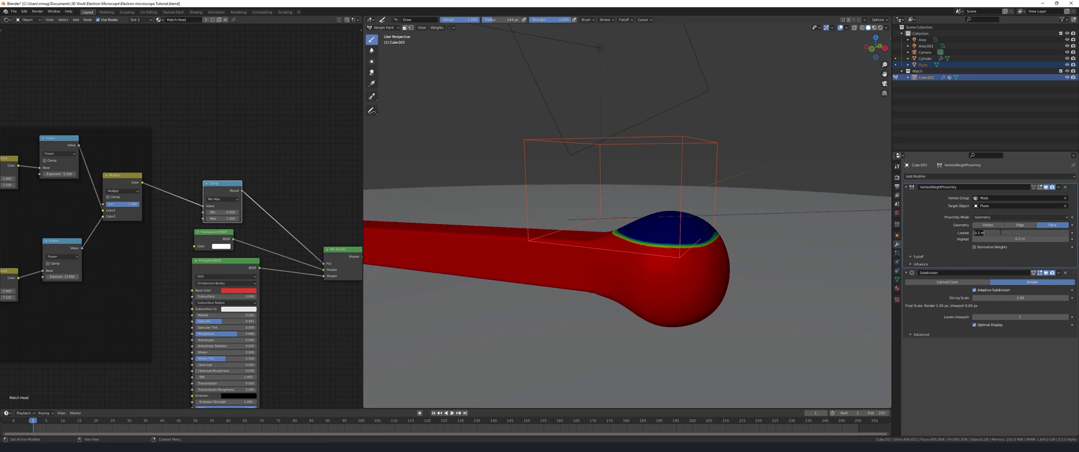
pyautogui.press('Return')
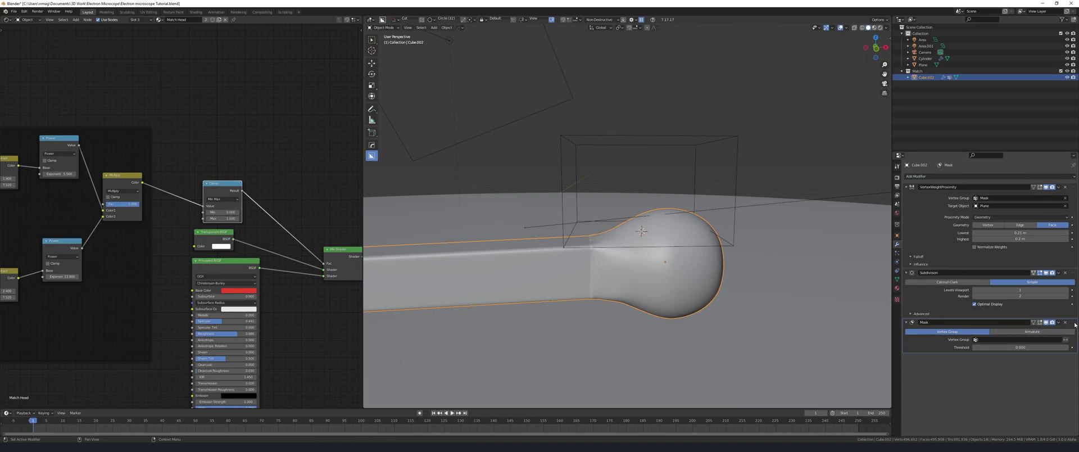
# Move Mask above Subdivision, set its group to Mask, and separate the head sphere.
pyautogui.moveTo(1075, 324); pyautogui.dragTo(1074, 274)
pyautogui.click(1022, 289)
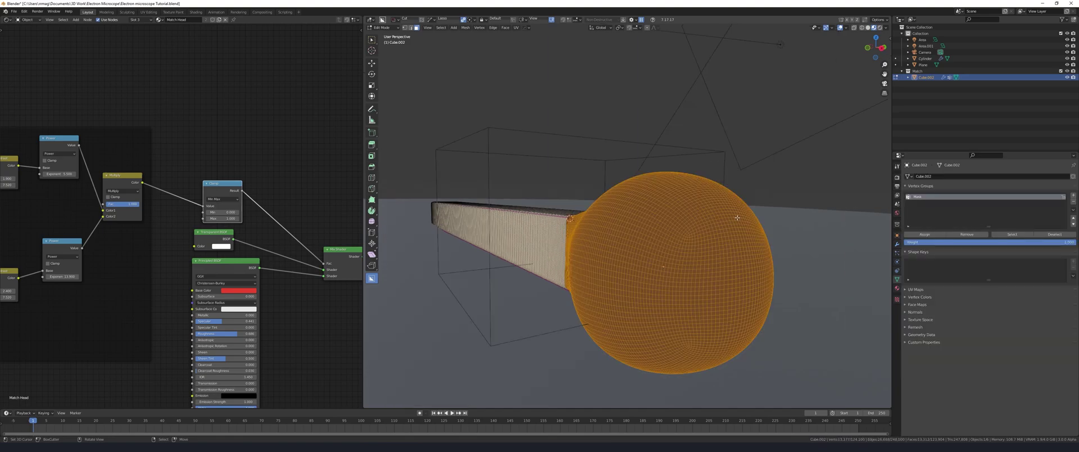
pyautogui.press('p')
pyautogui.click(724, 216)
# Remove both inherited modifiers from the separated head and save the file.
pyautogui.press('Tab')
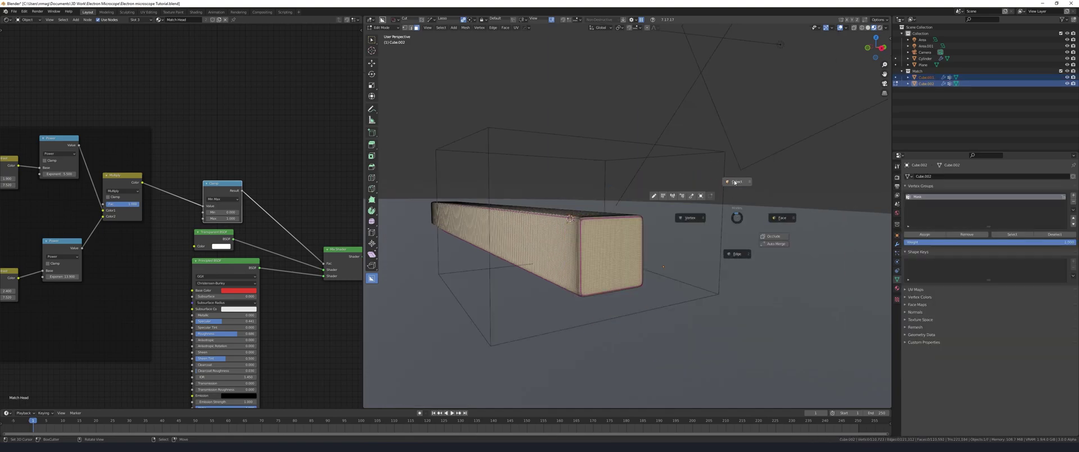
pyautogui.click(737, 195)
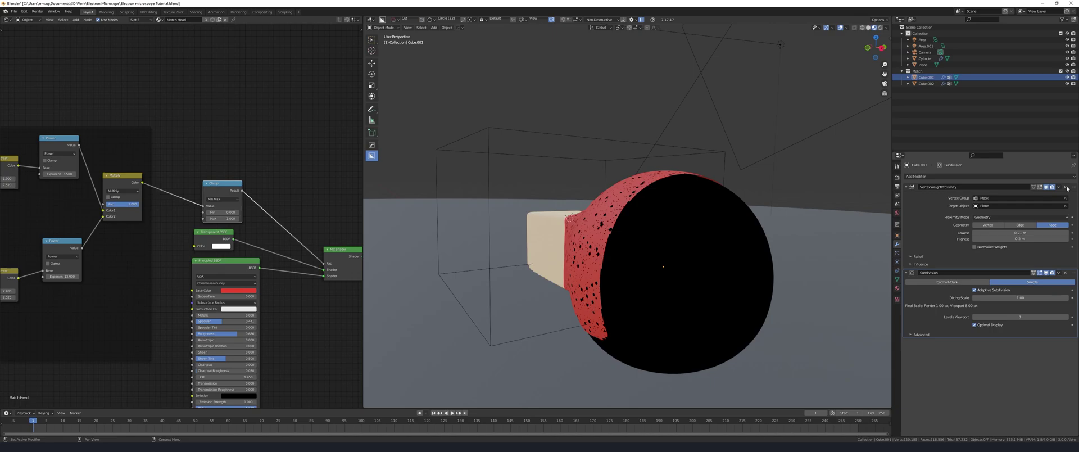
pyautogui.click(1067, 188)
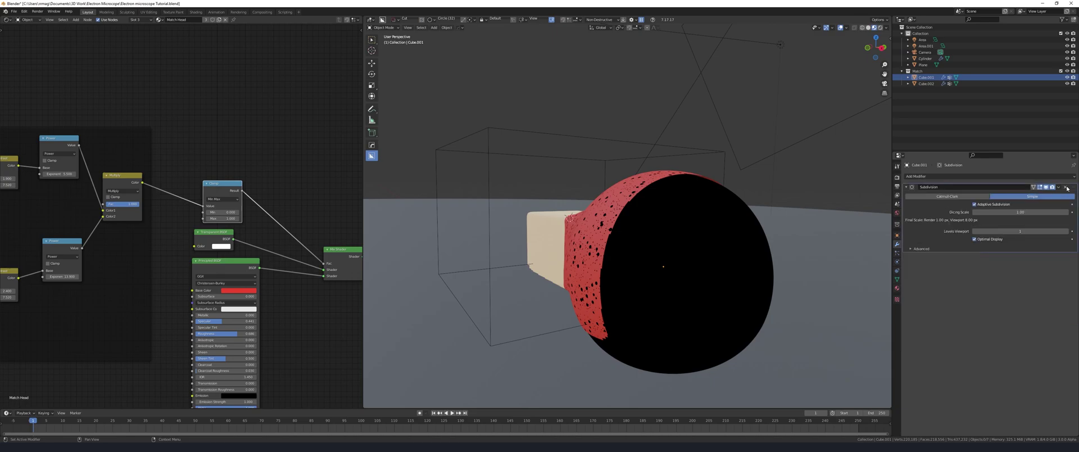
pyautogui.click(1066, 187)
pyautogui.hotkey('ctrl', 's')
pyautogui.moveTo(685, 247); pyautogui.dragTo(707, 260, button='middle')
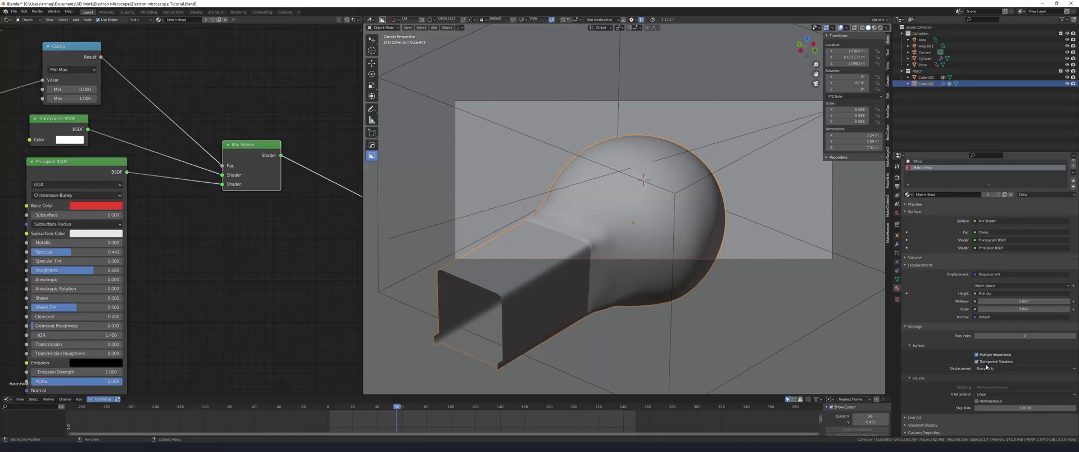
# Connect the noise texture to the Displacement height and make its pattern much finer.
pyautogui.click(986, 367)
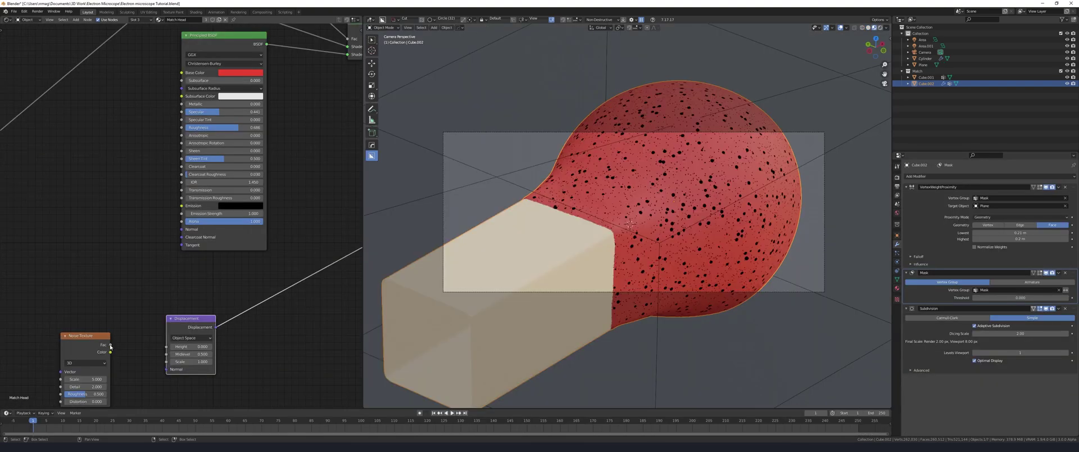
pyautogui.moveTo(110, 345); pyautogui.dragTo(167, 352)
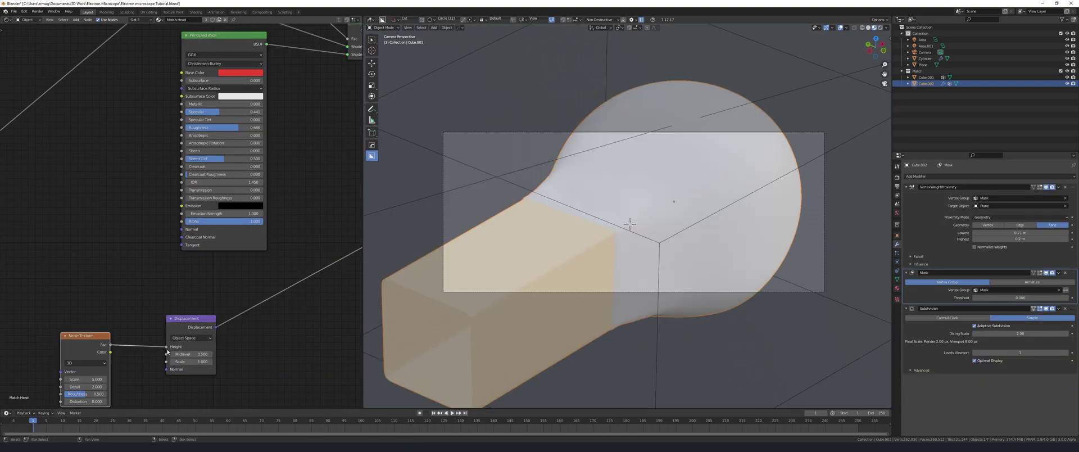
pyautogui.scroll(-2, 167, 352)
pyautogui.moveTo(92, 315); pyautogui.dragTo(115, 325)
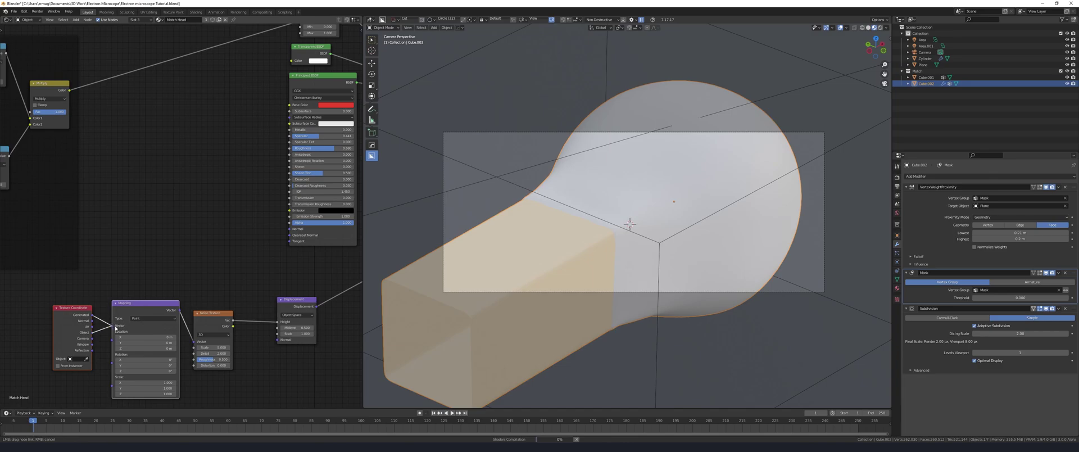
pyautogui.moveTo(197, 245); pyautogui.dragTo(239, 245)
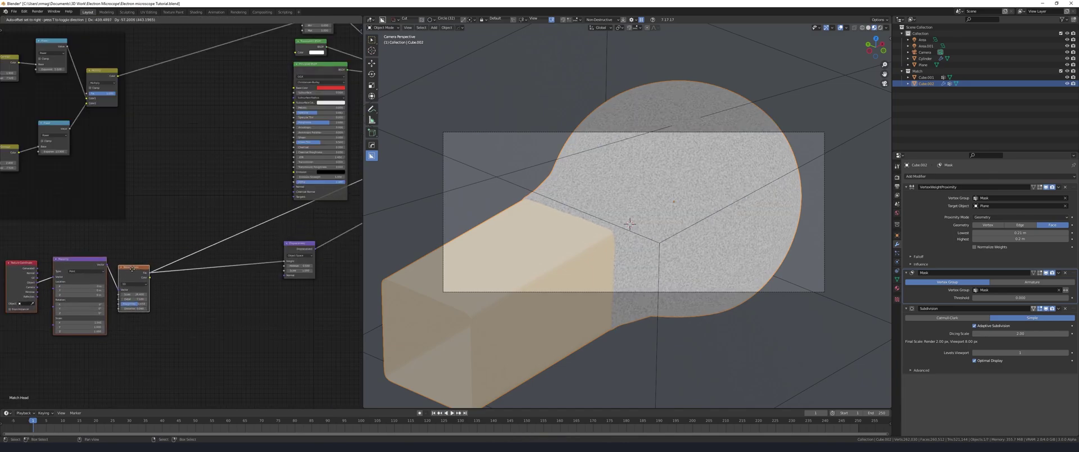
# Insert a Multiply mix node between the noise and Displacement.
pyautogui.click(223, 237)
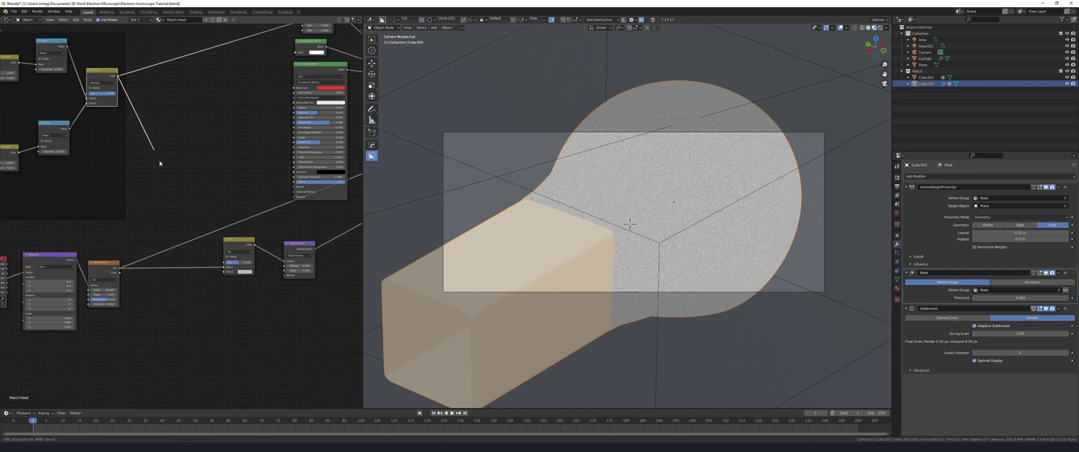
pyautogui.scroll(2, 185, 208)
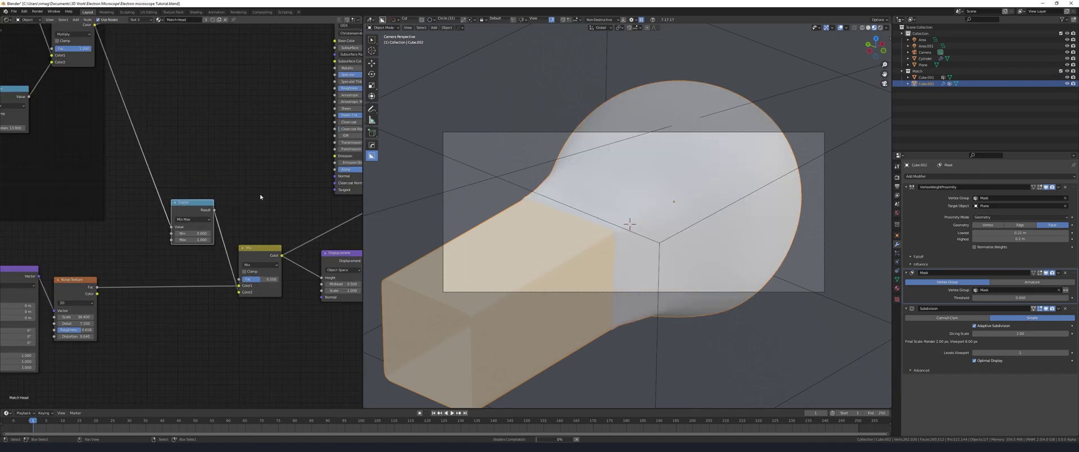
pyautogui.click(227, 266)
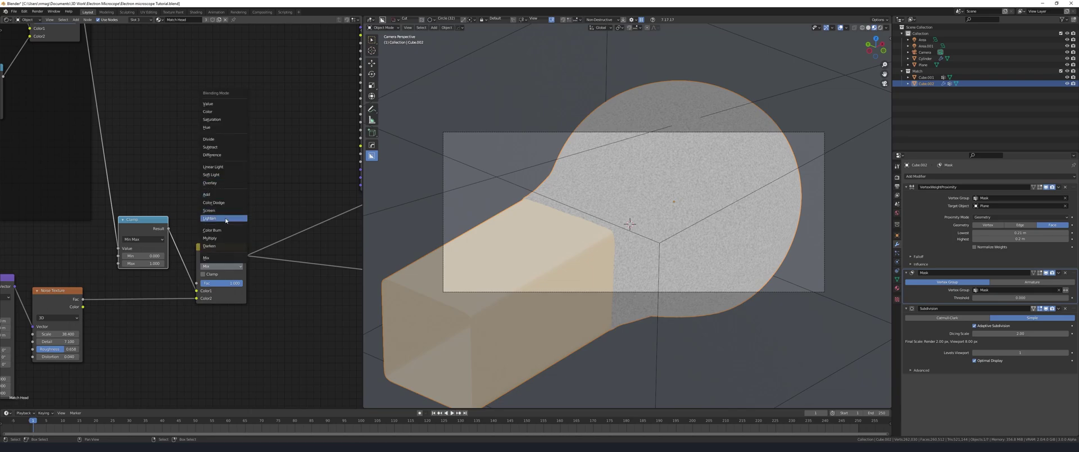
pyautogui.click(222, 244)
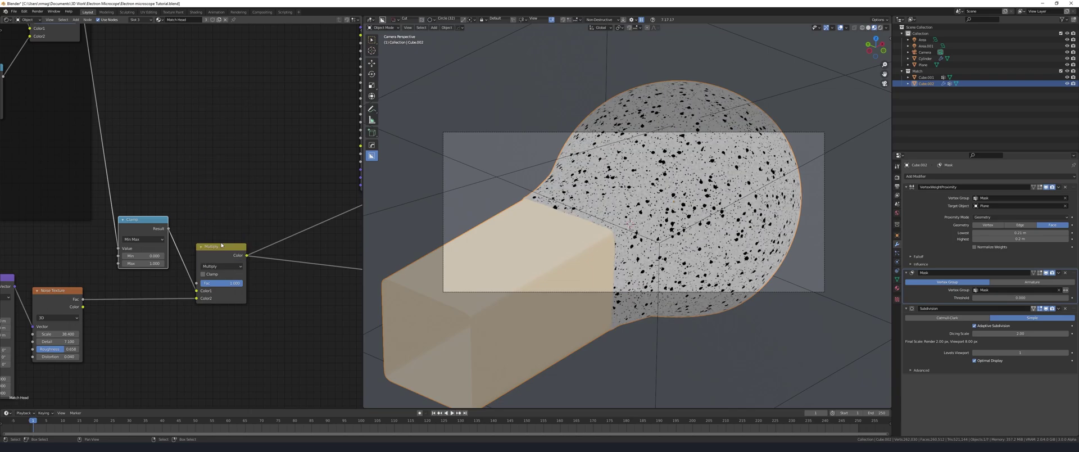
pyautogui.scroll(-2, 233, 306)
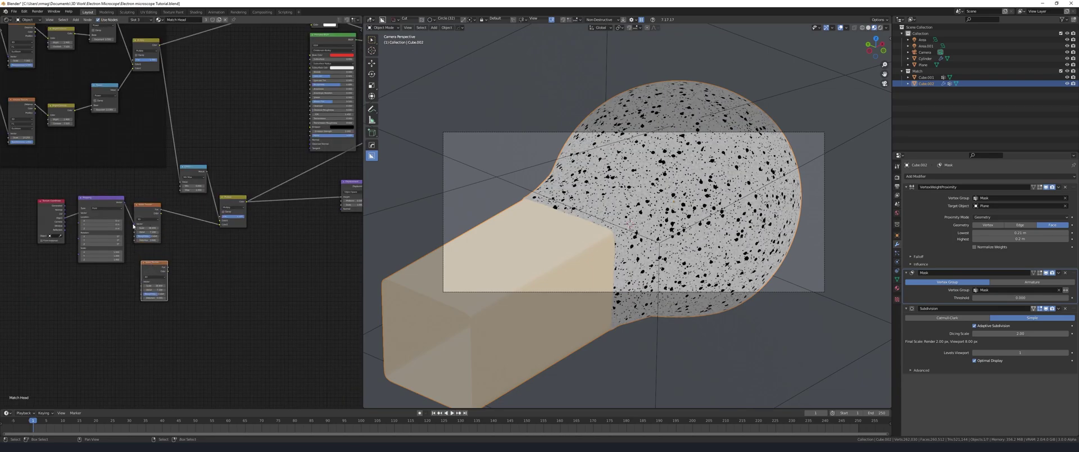
pyautogui.moveTo(222, 194); pyautogui.dragTo(263, 193, button='middle')
# Add a second, coarser noise texture blended into the chain with Overlay.
pyautogui.hotkey('shift', 'd')
pyautogui.click(206, 226)
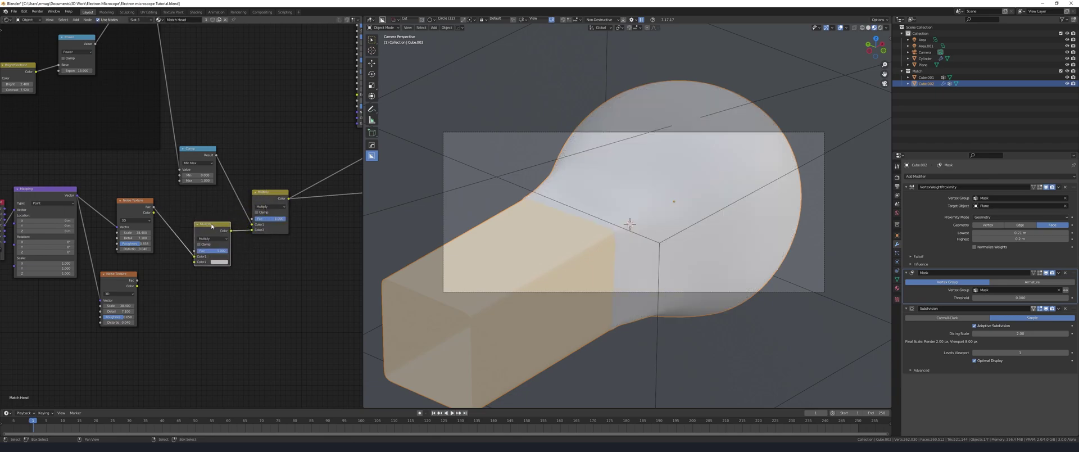
pyautogui.scroll(1, 182, 215)
pyautogui.moveTo(126, 297); pyautogui.dragTo(195, 277)
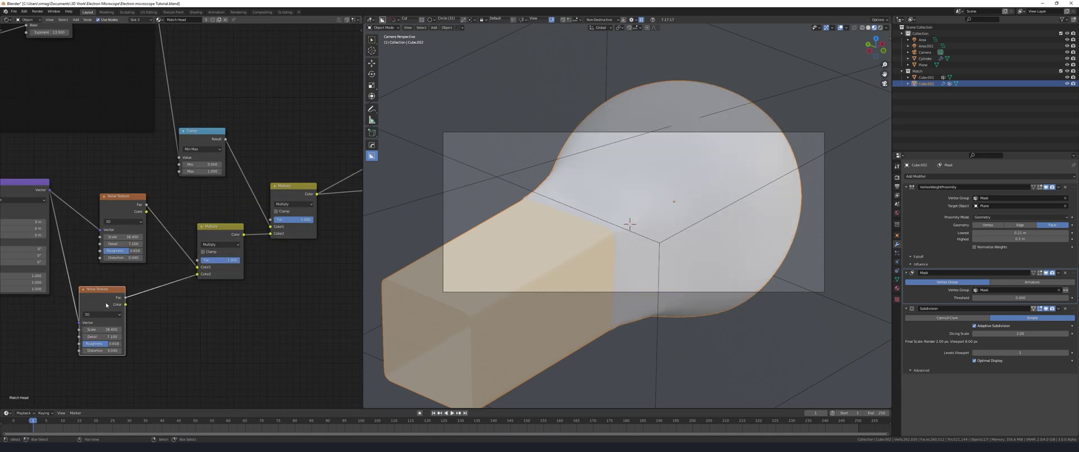
pyautogui.moveTo(106, 304); pyautogui.dragTo(144, 292)
pyautogui.moveTo(144, 317); pyautogui.dragTo(140, 317)
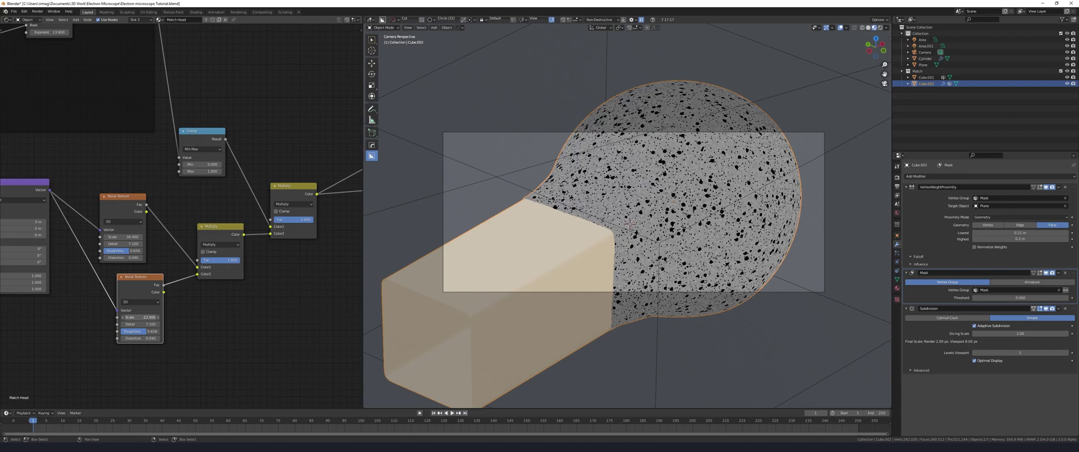
pyautogui.moveTo(140, 317); pyautogui.dragTo(141, 317)
pyautogui.scroll(2, 180, 216)
pyautogui.click(234, 255)
pyautogui.click(221, 150)
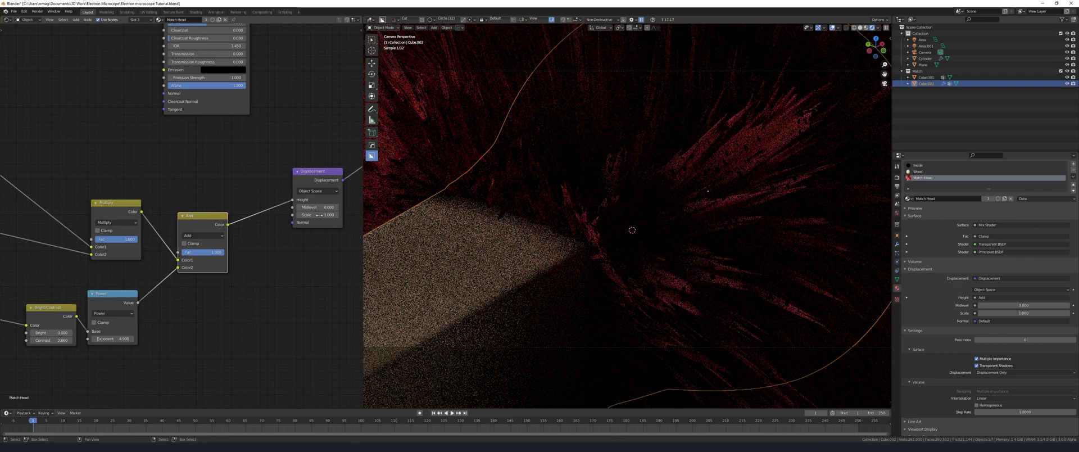
# Set the Displacement scale to 0.02 and bend the RGB Curves to brighten the texture.
pyautogui.doubleClick(319, 215)
pyautogui.write('0.1')
pyautogui.press('Return')
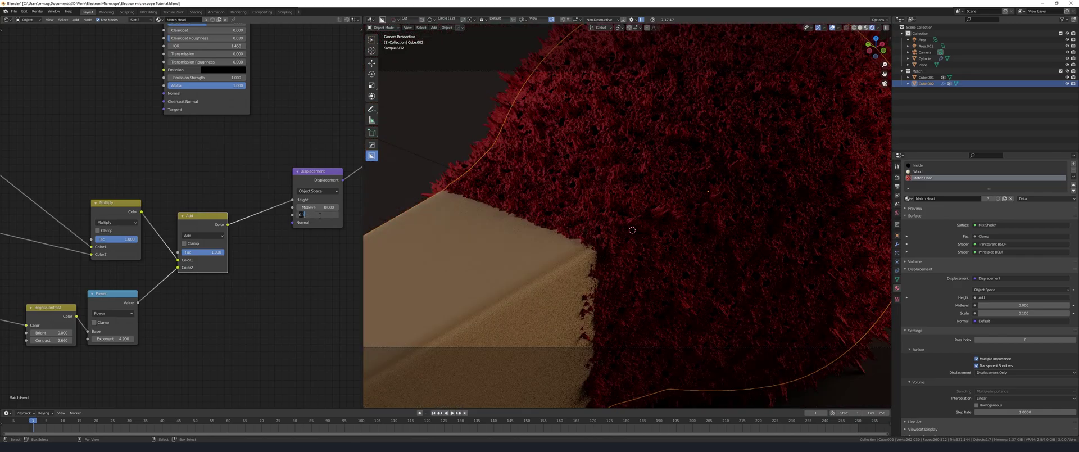
pyautogui.press('BackSpace')
pyautogui.write('02')
pyautogui.press('Return')
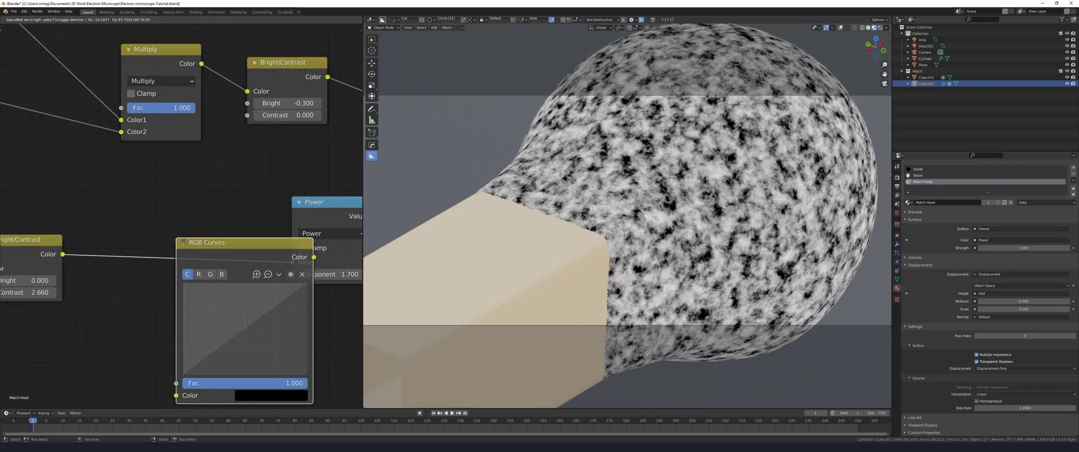
pyautogui.moveTo(199, 279)
pyautogui.mouseDown()
pyautogui.moveTo(190, 271)
pyautogui.moveTo(167, 332)
pyautogui.mouseUp()
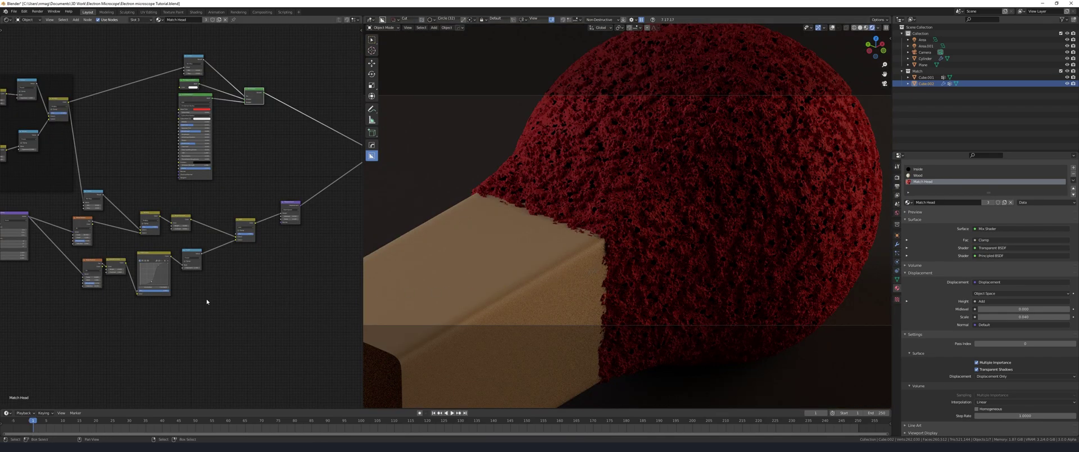
pyautogui.scroll(5, 207, 298)
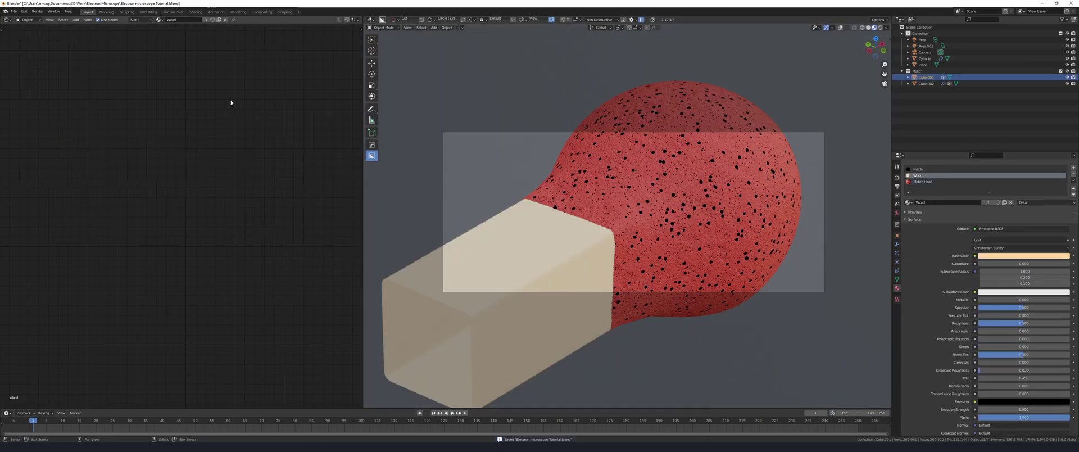
# Use Object coordinates for the wood noise and stretch its Mapping scale to 2/2/0.5.
pyautogui.moveTo(122, 278)
pyautogui.mouseDown(button='middle')
pyautogui.moveTo(166, 285)
pyautogui.moveTo(273, 240)
pyautogui.mouseUp(button='middle')
pyautogui.scroll(2, 135, 237)
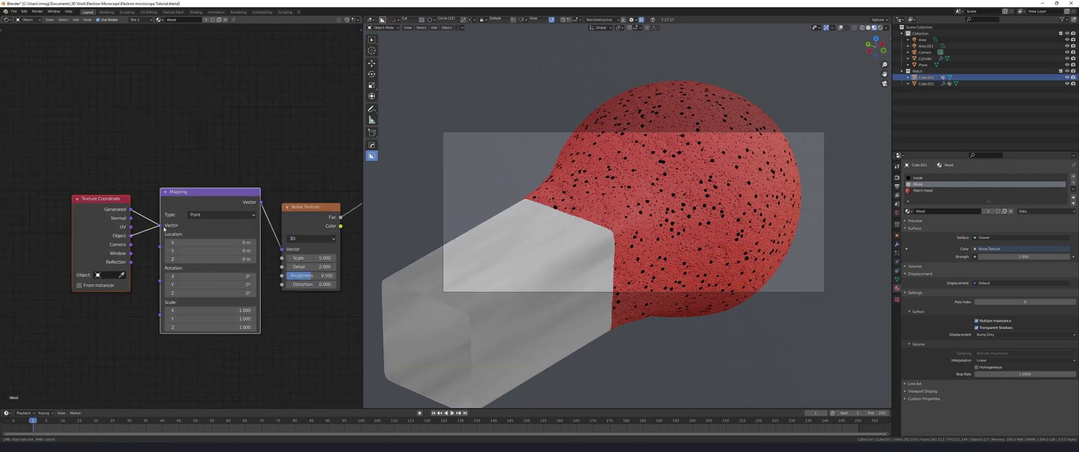
pyautogui.moveTo(164, 229); pyautogui.dragTo(161, 226)
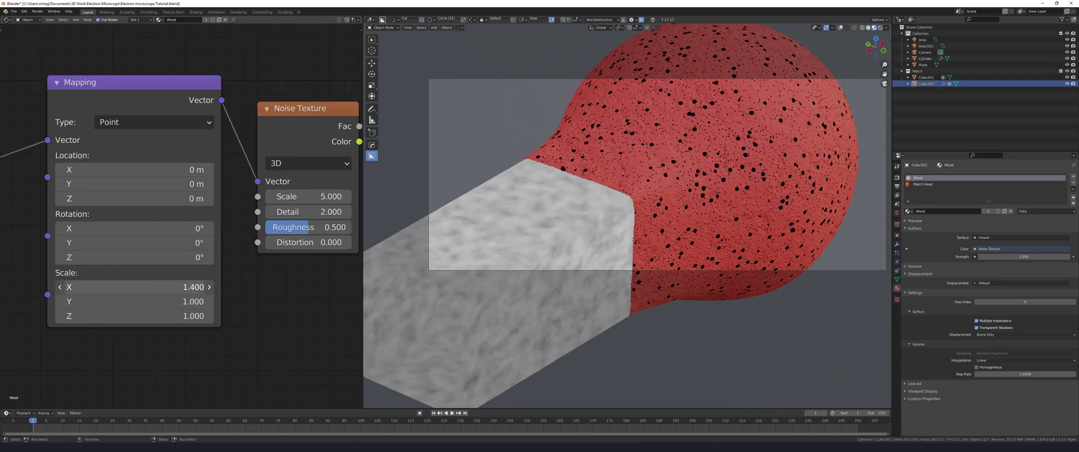
pyautogui.moveTo(135, 287)
pyautogui.mouseDown()
pyautogui.moveTo(175, 314)
pyautogui.moveTo(226, 319)
pyautogui.mouseUp()
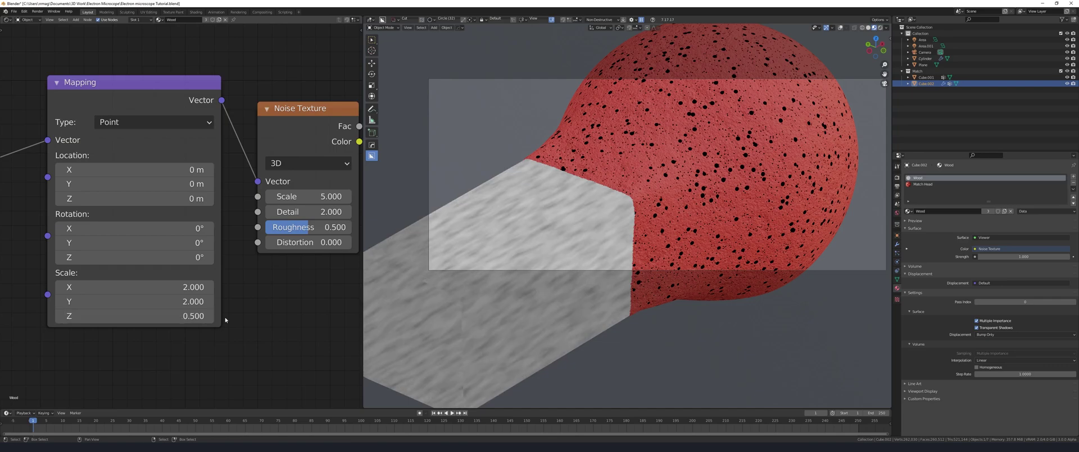
# Add RGB Curves after the wood noise with two vector-handle corner points.
pyautogui.click(268, 245)
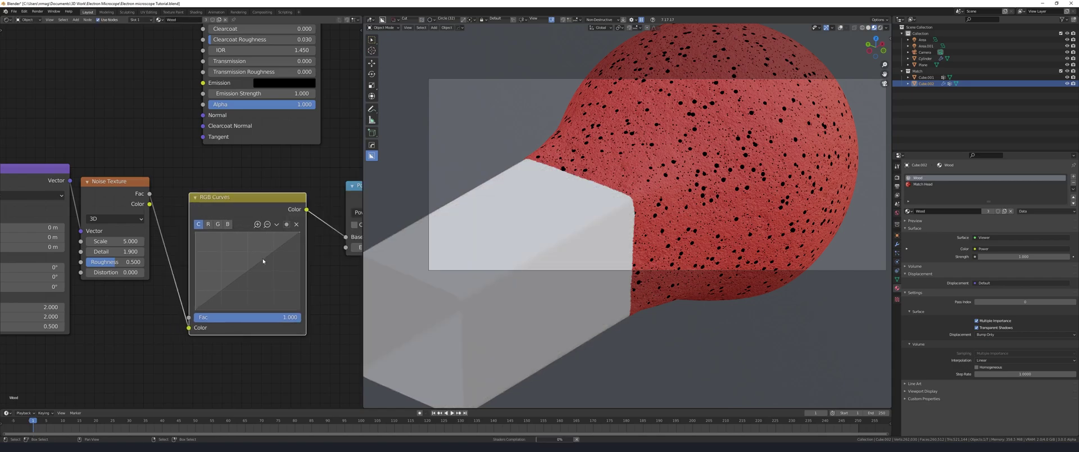
pyautogui.moveTo(263, 260)
pyautogui.mouseDown()
pyautogui.moveTo(254, 258)
pyautogui.moveTo(245, 293)
pyautogui.moveTo(223, 274)
pyautogui.mouseUp()
pyautogui.scroll(1, 245, 292)
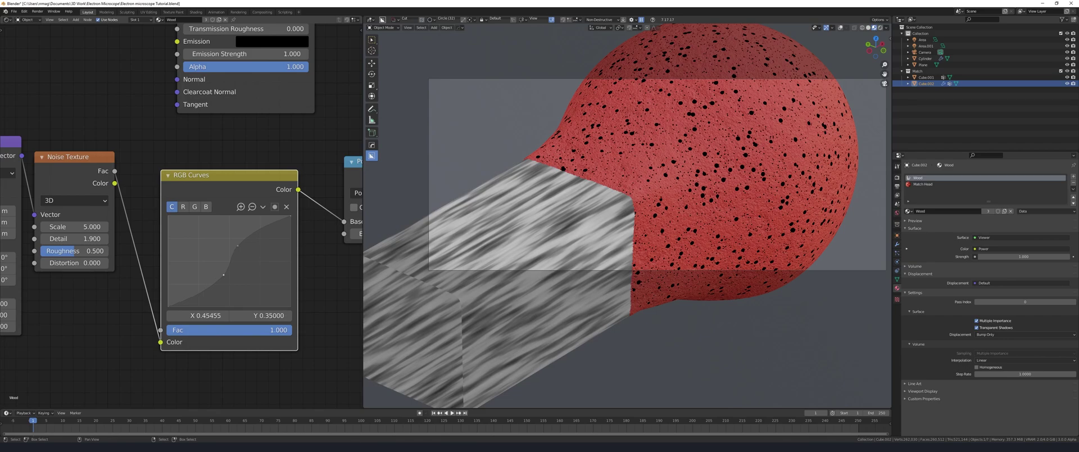
pyautogui.click(263, 206)
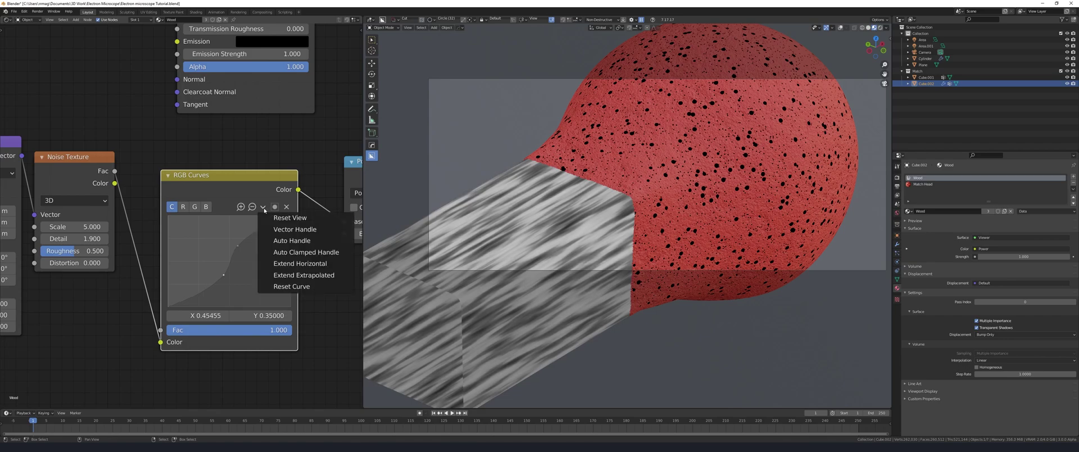
pyautogui.click(286, 229)
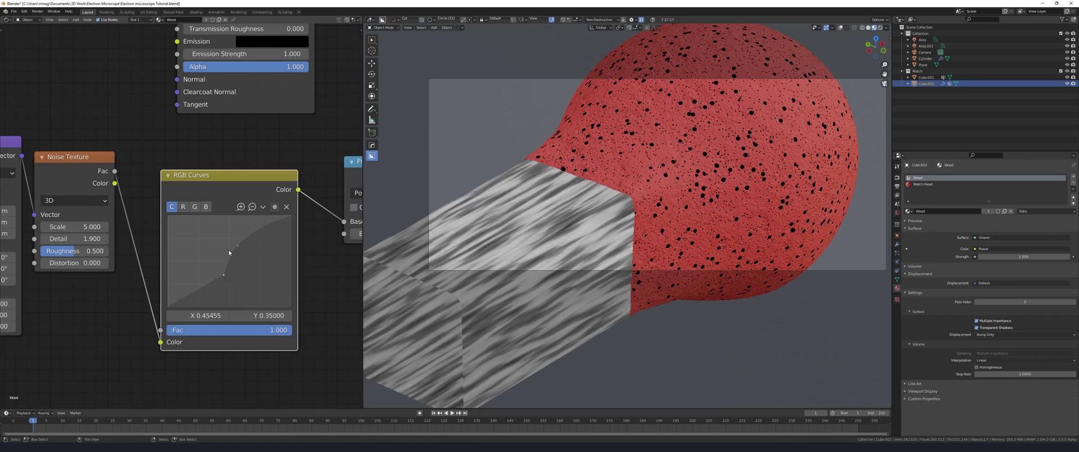
pyautogui.click(238, 247)
pyautogui.click(264, 208)
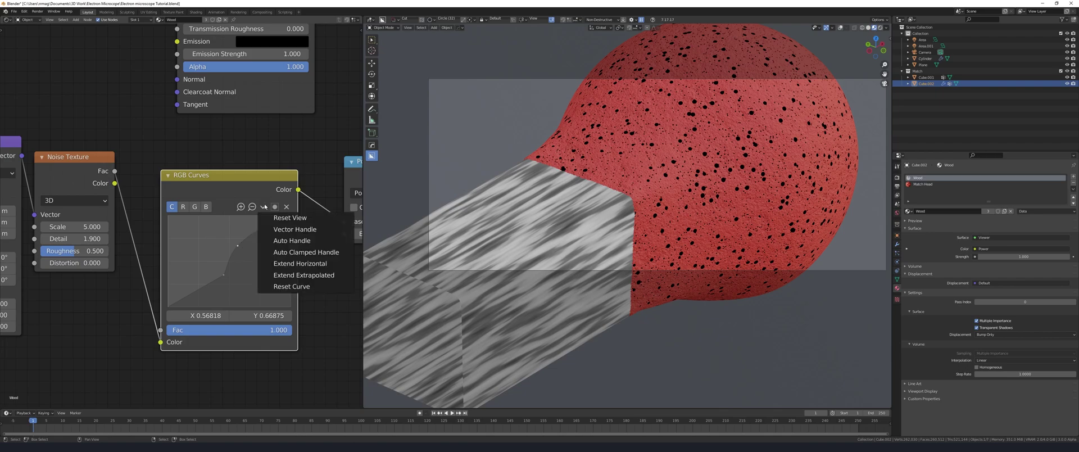
pyautogui.click(279, 228)
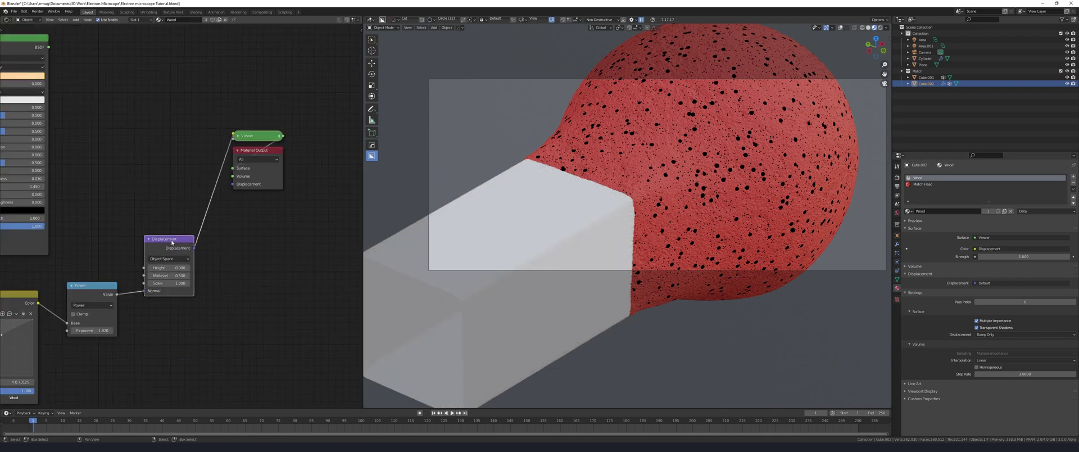
# Connect the wood displacement to the output, set Displacement Only, and use scale 0.05.
pyautogui.moveTo(196, 248); pyautogui.dragTo(232, 183)
pyautogui.scroll(-8, 989, 281)
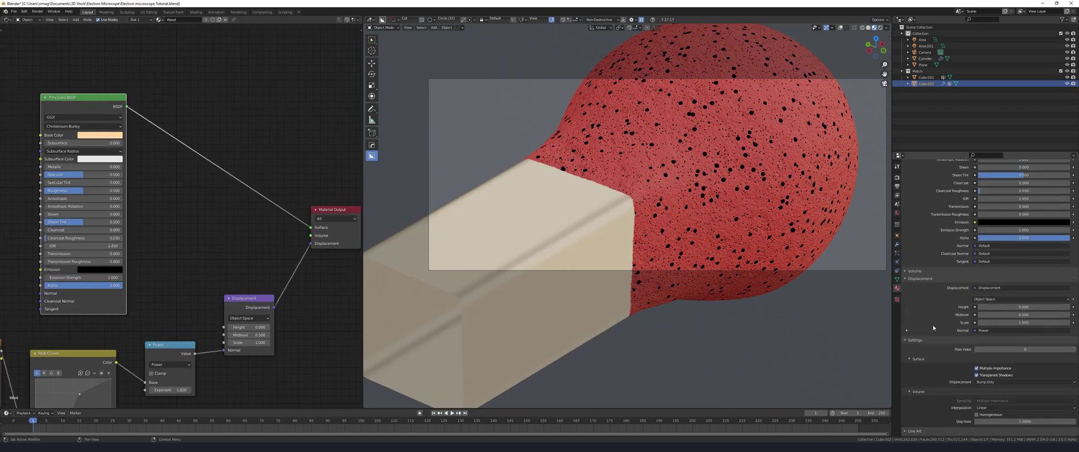
pyautogui.click(994, 368)
pyautogui.click(989, 386)
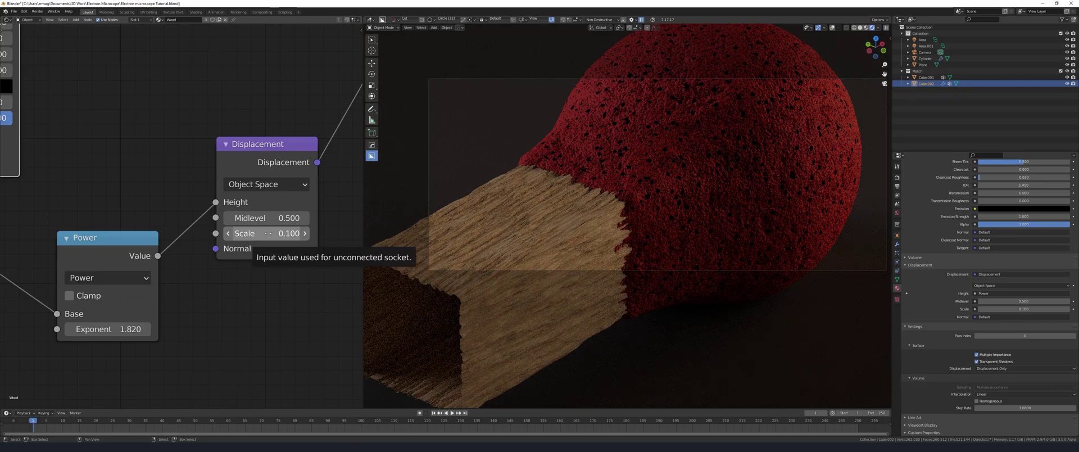
pyautogui.click(268, 233)
pyautogui.write('.05')
pyautogui.press('Return')
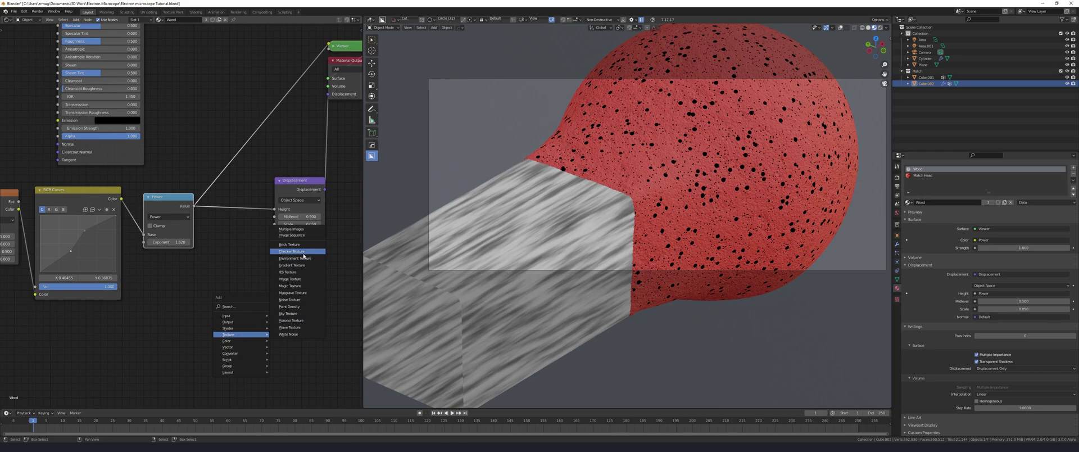
# Add a Checker Texture to the wood material, driven by the Voronoi output.
pyautogui.click(298, 255)
pyautogui.click(179, 288)
pyautogui.keyDown('ctrl'); pyautogui.keyDown('shift'); pyautogui.click(193, 316); pyautogui.keyUp('shift'); pyautogui.keyUp('ctrl')
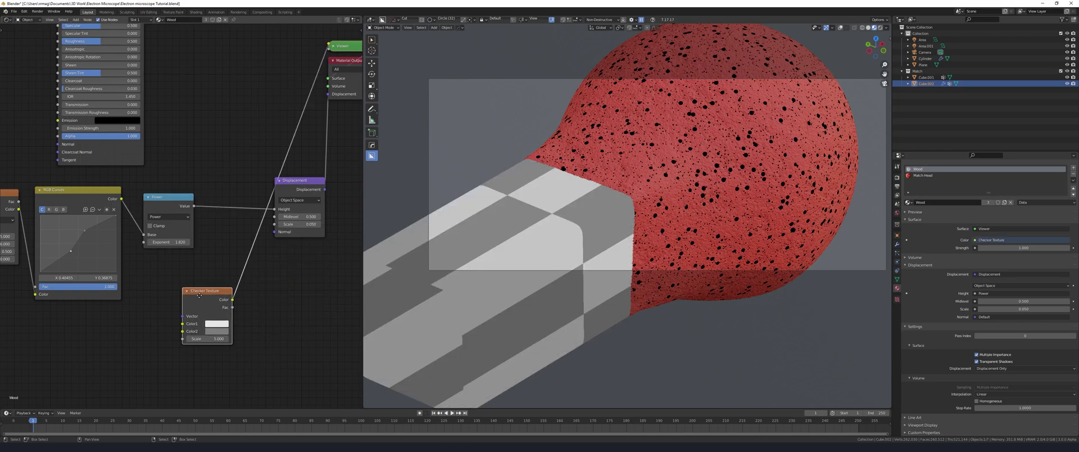
pyautogui.moveTo(193, 316); pyautogui.dragTo(254, 245, button='middle')
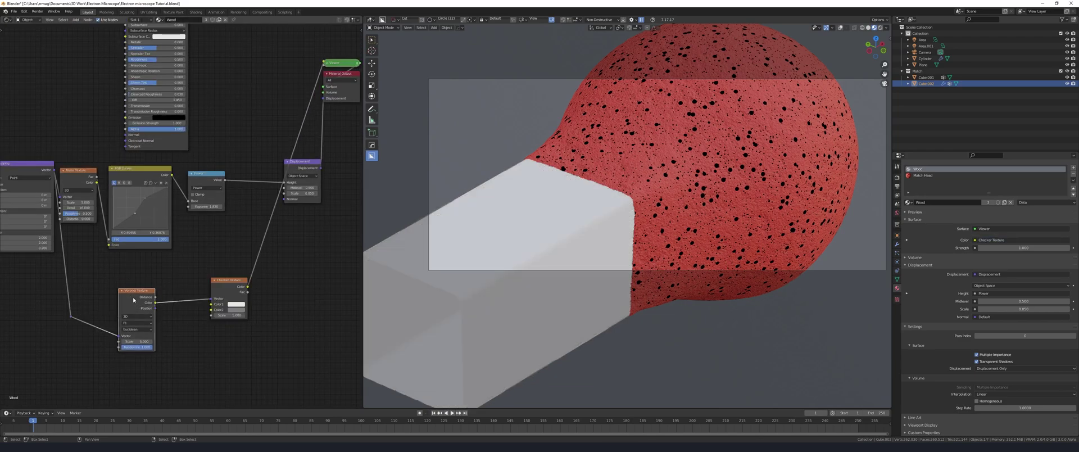
pyautogui.moveTo(156, 309); pyautogui.dragTo(210, 301)
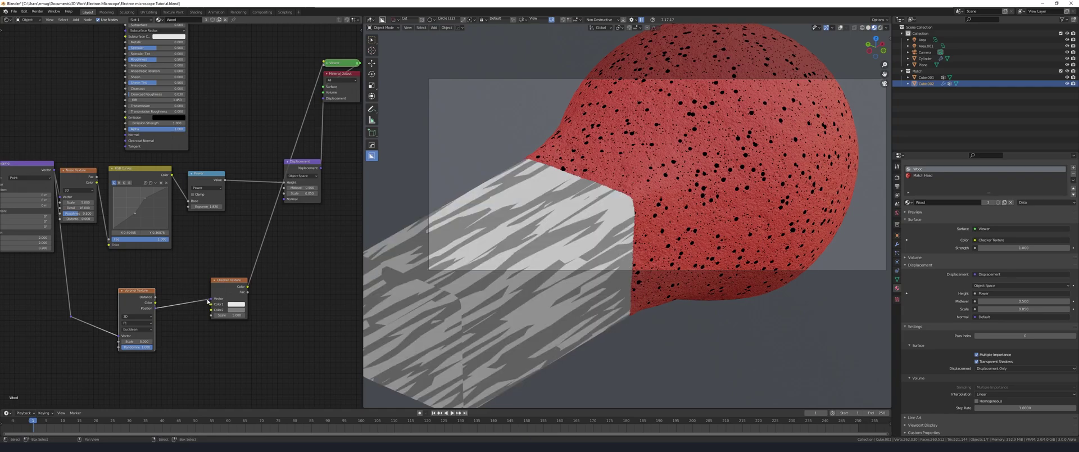
# Adjust the checker scale and overlay-mix it into Displacement at 0.7 strength.
pyautogui.scroll(5, 214, 258)
pyautogui.scroll(3, 216, 220)
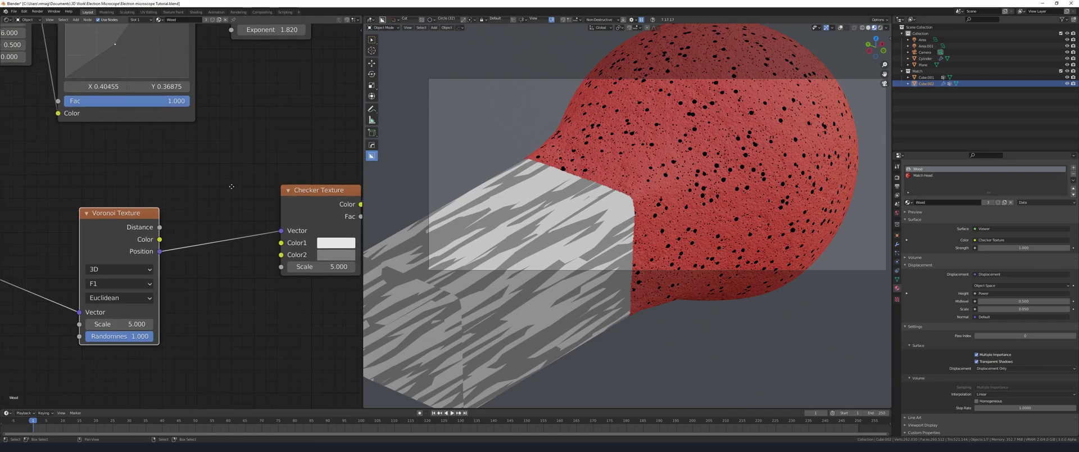
pyautogui.moveTo(222, 275); pyautogui.dragTo(241, 275)
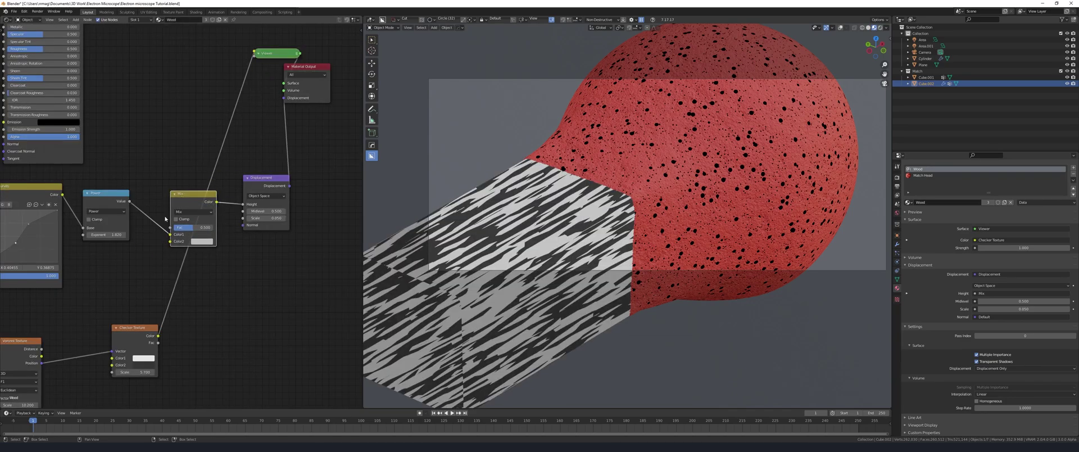
pyautogui.moveTo(212, 296); pyautogui.dragTo(160, 332)
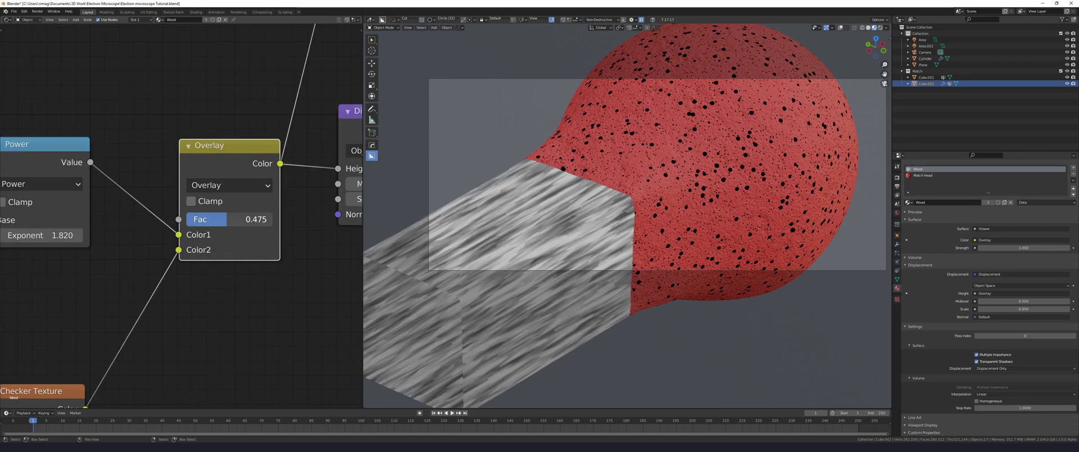
pyautogui.moveTo(227, 219); pyautogui.dragTo(245, 220)
pyautogui.scroll(-3, 180, 214)
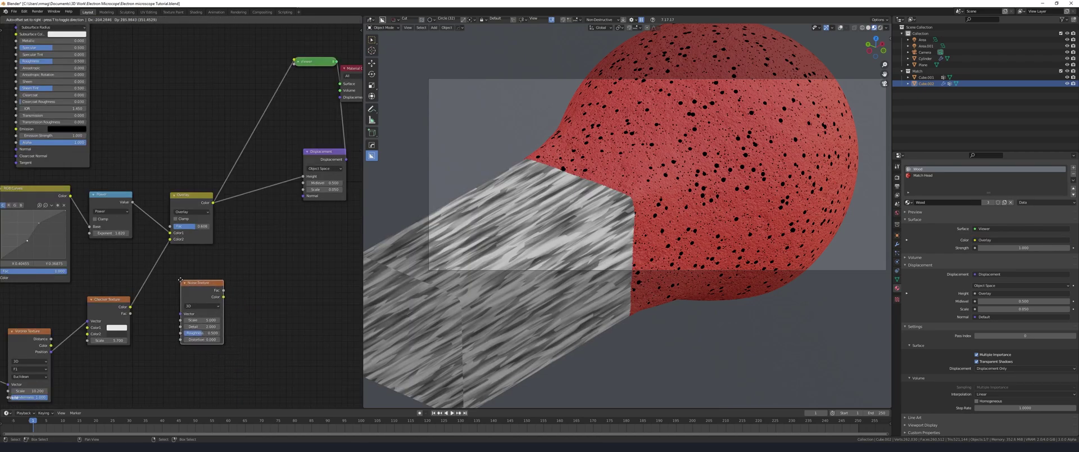
# Feed a Noise Texture through a copied Power node, multiplied in at about 0.7.
pyautogui.moveTo(41, 290); pyautogui.dragTo(221, 254)
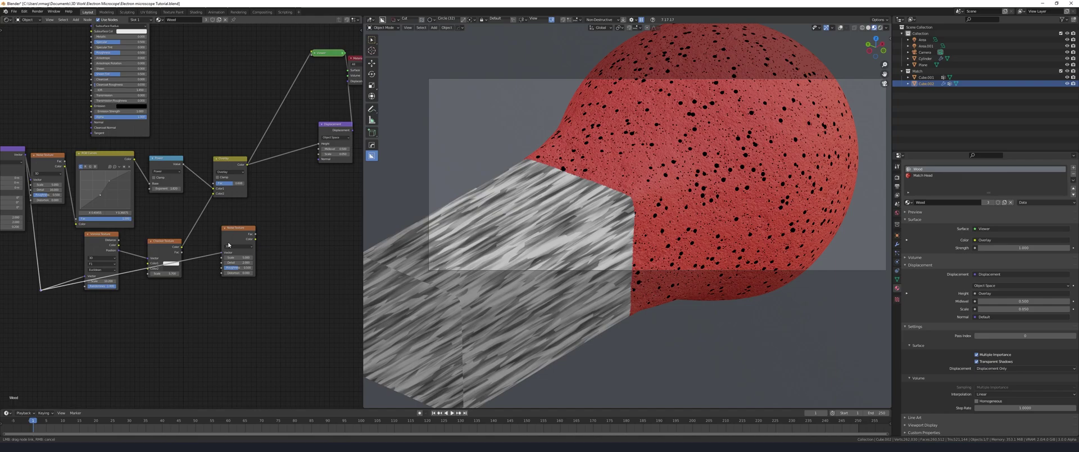
pyautogui.keyDown('ctrl'); pyautogui.keyDown('shift'); pyautogui.click(228, 245); pyautogui.keyUp('shift'); pyautogui.keyUp('ctrl')
pyautogui.scroll(4, 314, 226)
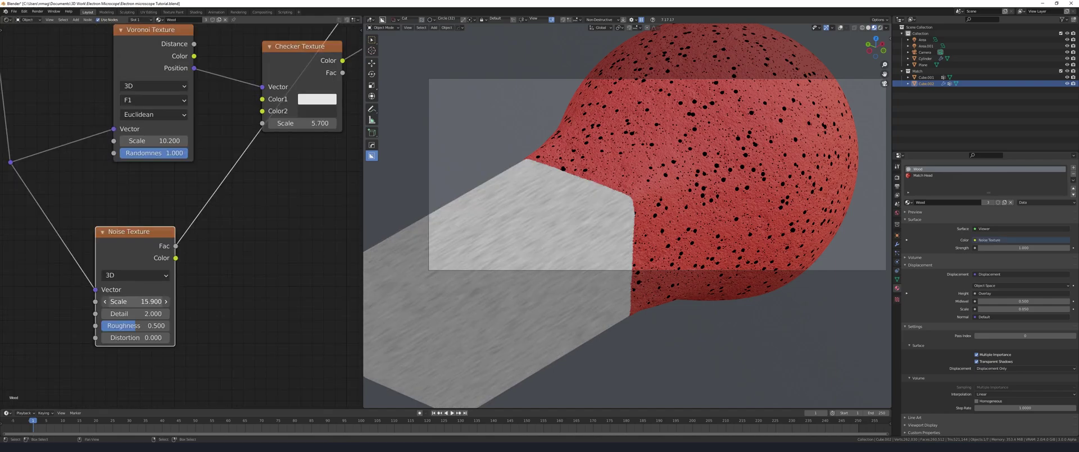
pyautogui.scroll(-3, 179, 253)
pyautogui.hotkey('shift', 'd')
pyautogui.click(180, 284)
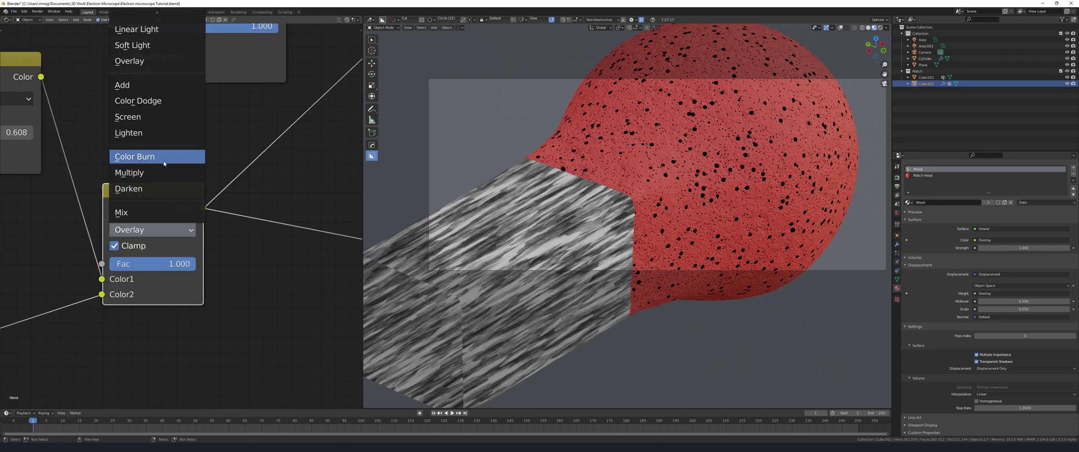
pyautogui.click(163, 173)
pyautogui.moveTo(186, 264); pyautogui.dragTo(173, 264)
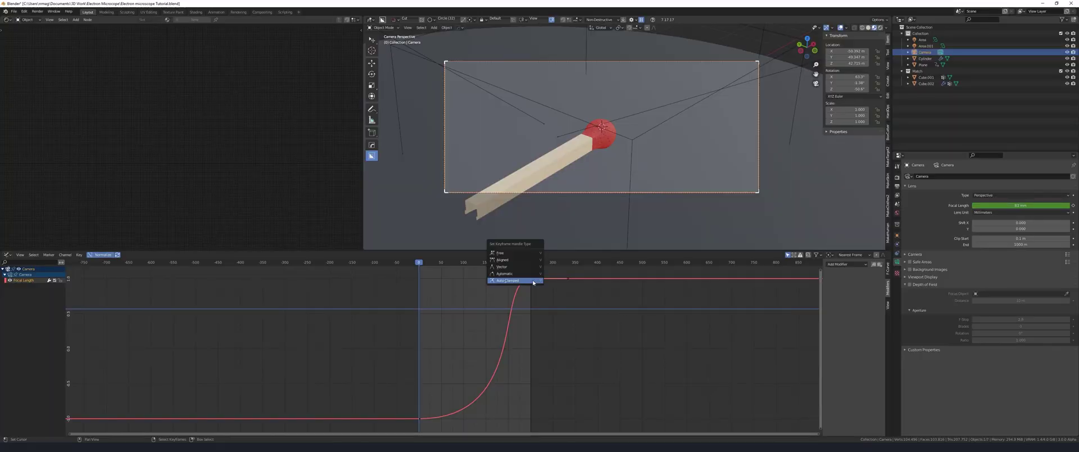
# Give the end focal-length keyframe Vector handles, reposition the keyframes, and return to frame 15.
pyautogui.click(531, 269)
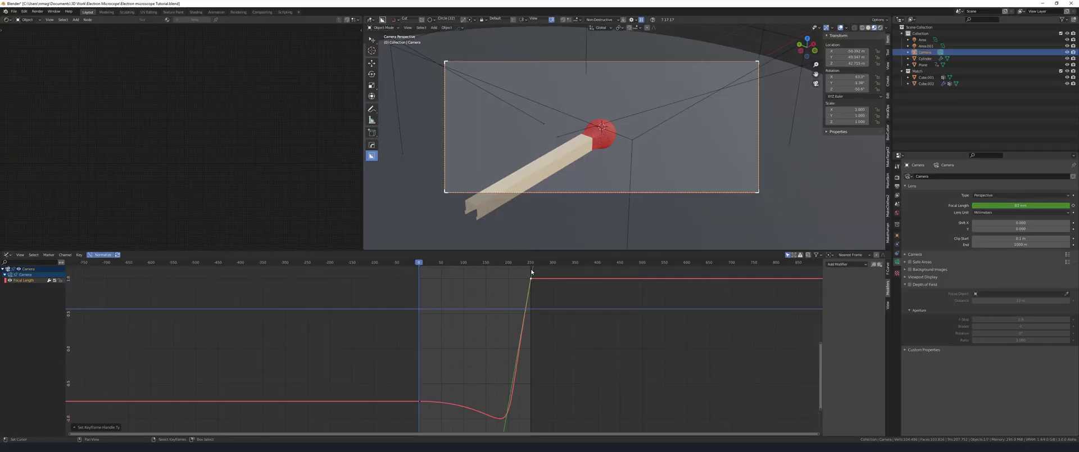
pyautogui.scroll(-2, 485, 393)
pyautogui.press('g')
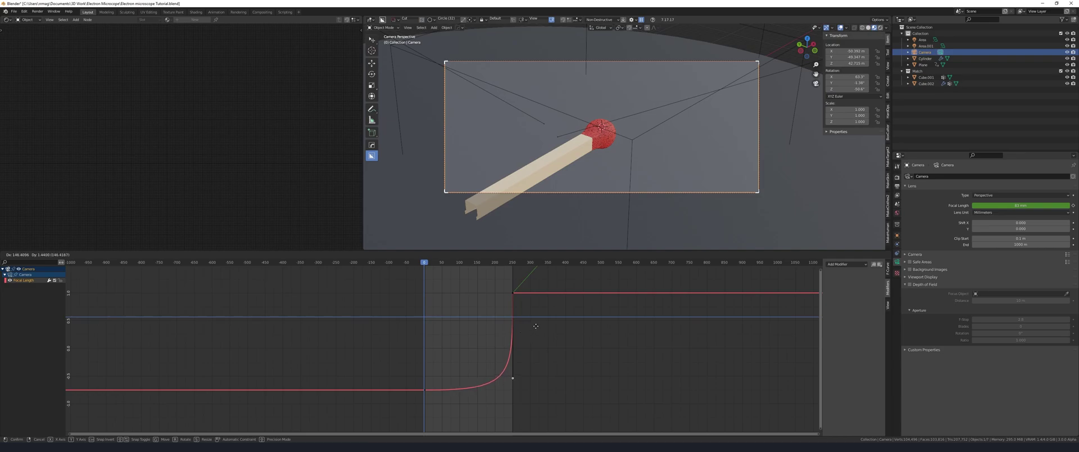
pyautogui.click(539, 415)
pyautogui.scroll(1, 539, 414)
pyautogui.press('g')
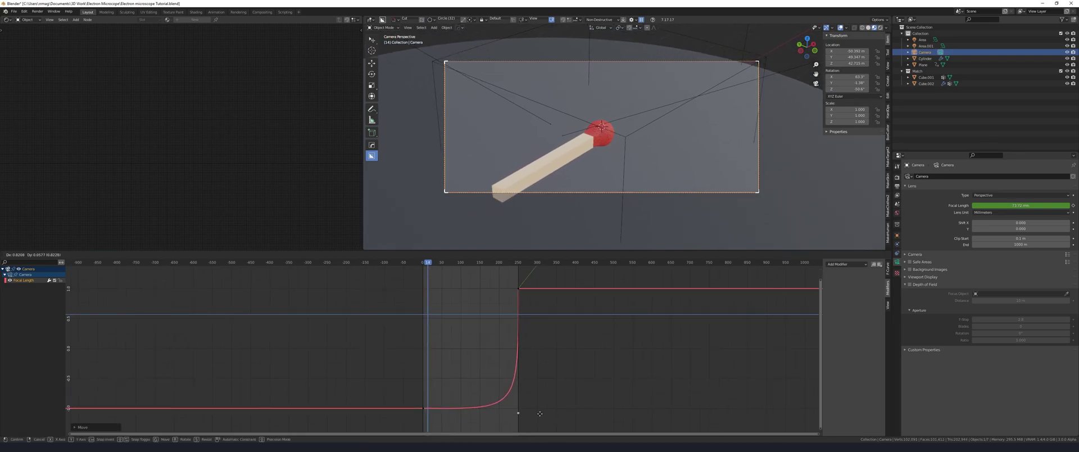
pyautogui.rightClick(540, 411)
pyautogui.rightClick(571, 373)
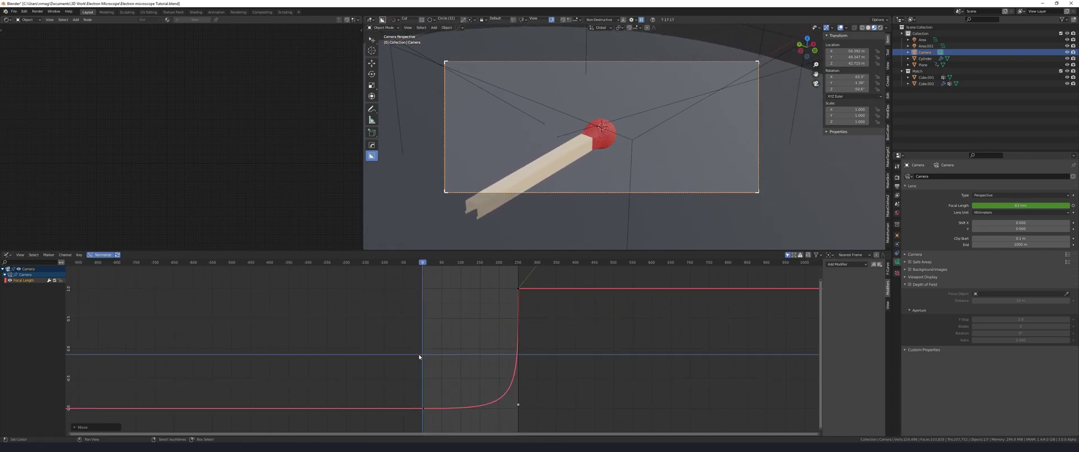
pyautogui.scroll(3, 560, 363)
pyautogui.rightClick(561, 349)
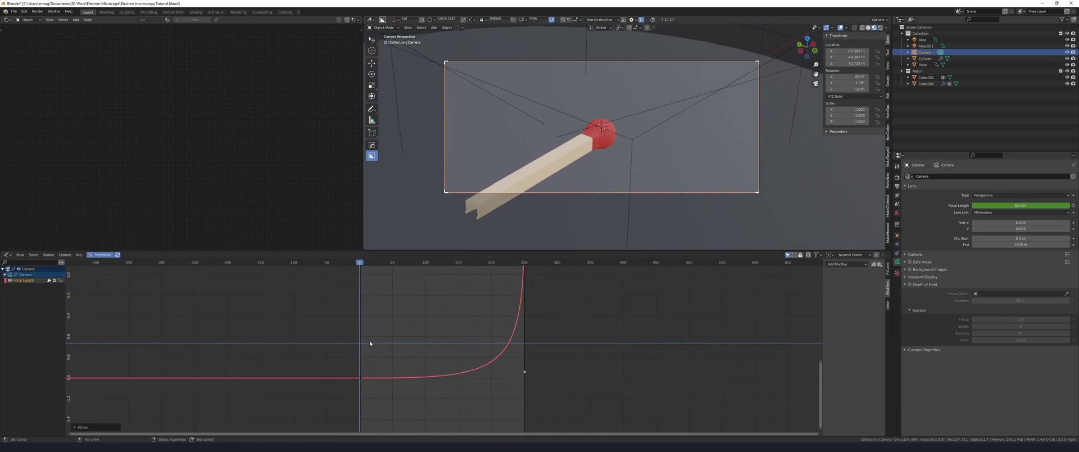
pyautogui.scroll(-1, 527, 362)
pyautogui.moveTo(439, 369); pyautogui.dragTo(383, 361)
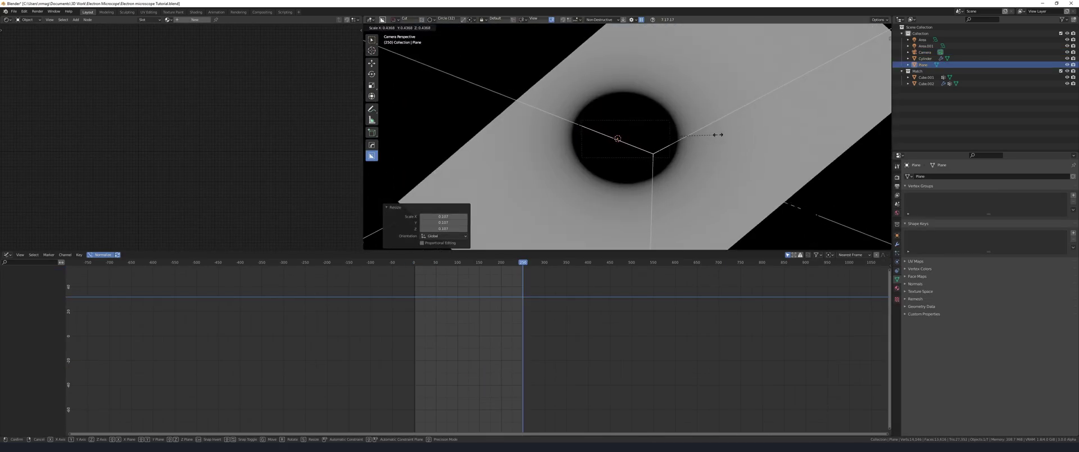
# Resize and keyframe the mask plane's scale at the current frame and an earlier one.
pyautogui.click(729, 136)
pyautogui.press('i')
pyautogui.click(702, 145)
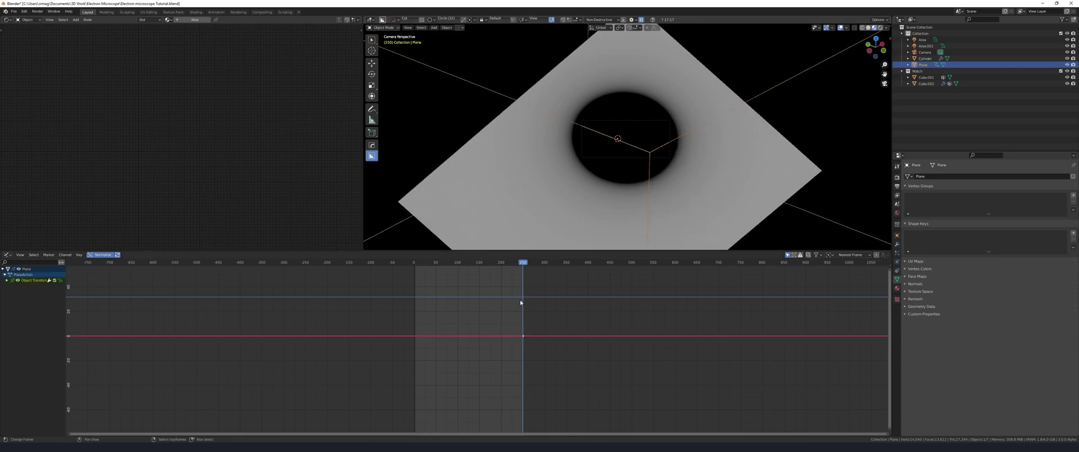
pyautogui.moveTo(520, 299); pyautogui.dragTo(423, 316)
pyautogui.press('s')
pyautogui.click(722, 182)
pyautogui.press('i')
pyautogui.click(714, 196)
# Resize and keyframe the plane's scale at further frames, then resize it at frame 1.
pyautogui.press('s')
pyautogui.click(798, 110)
pyautogui.press('i')
pyautogui.click(787, 115)
pyautogui.press('s')
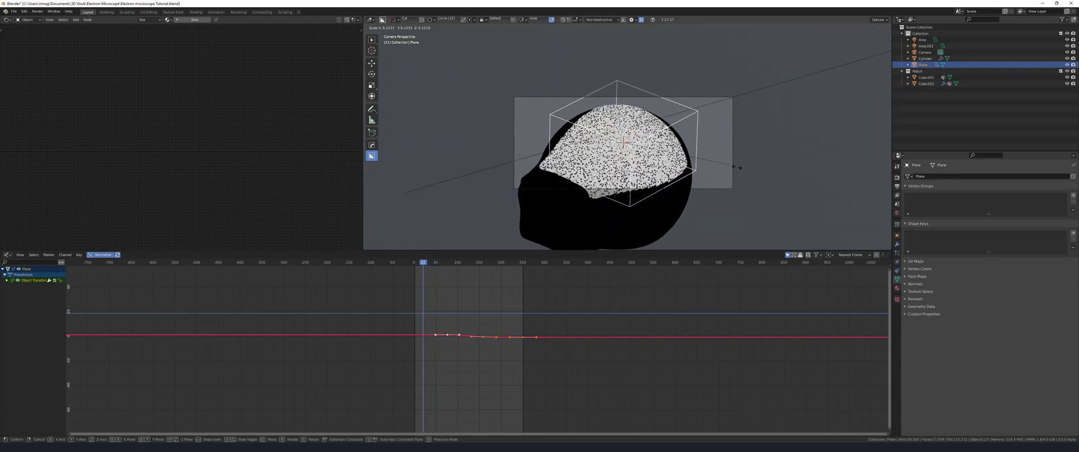
pyautogui.click(809, 195)
pyautogui.press('i')
pyautogui.click(702, 163)
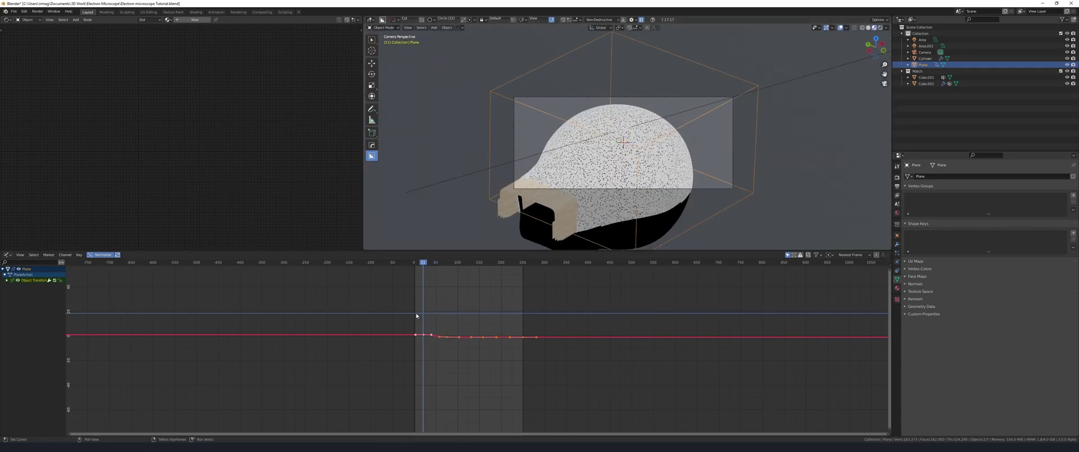
pyautogui.hotkey('shift', 'Left')
pyautogui.press('s')
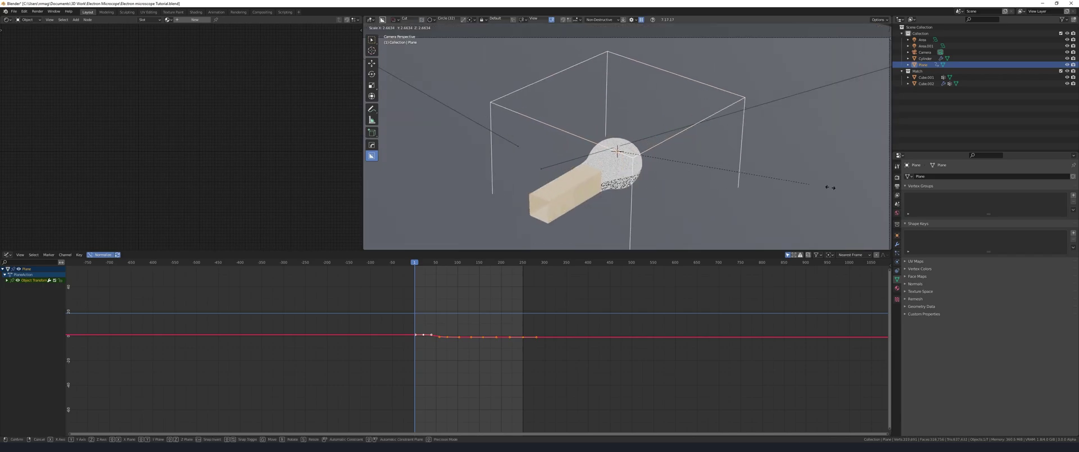
pyautogui.click(649, 171)
pyautogui.press('s')
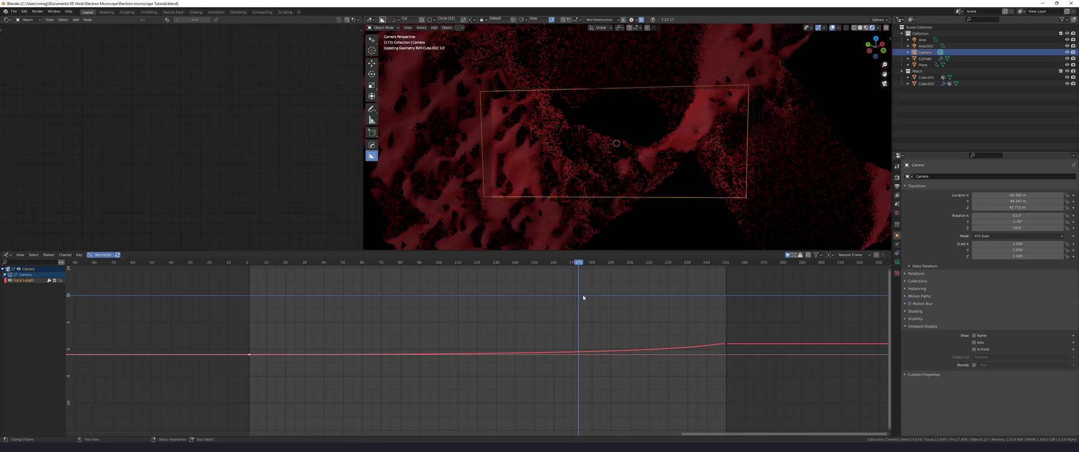
# Place the extra Multiply before Displacement, set Voronoi scale to 1000, and render.
pyautogui.moveTo(588, 297); pyautogui.dragTo(332, 318)
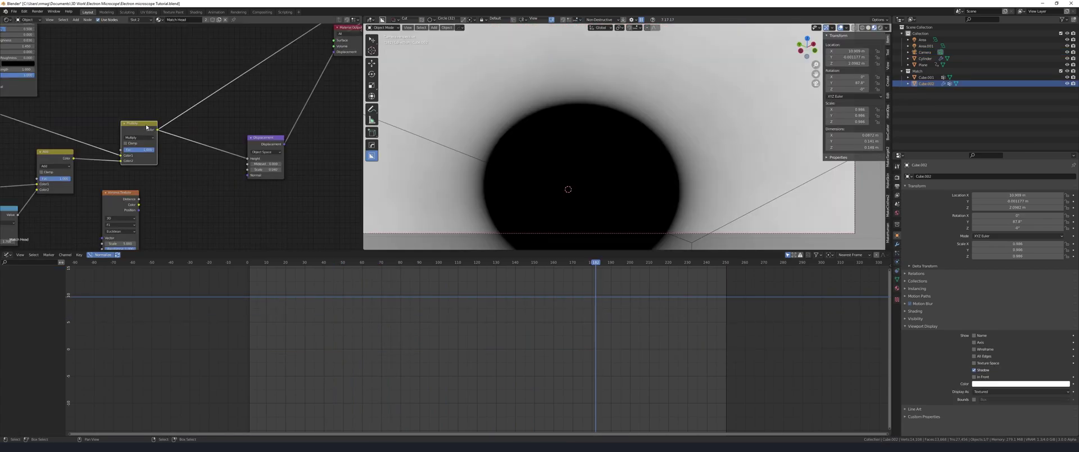
pyautogui.click(215, 143)
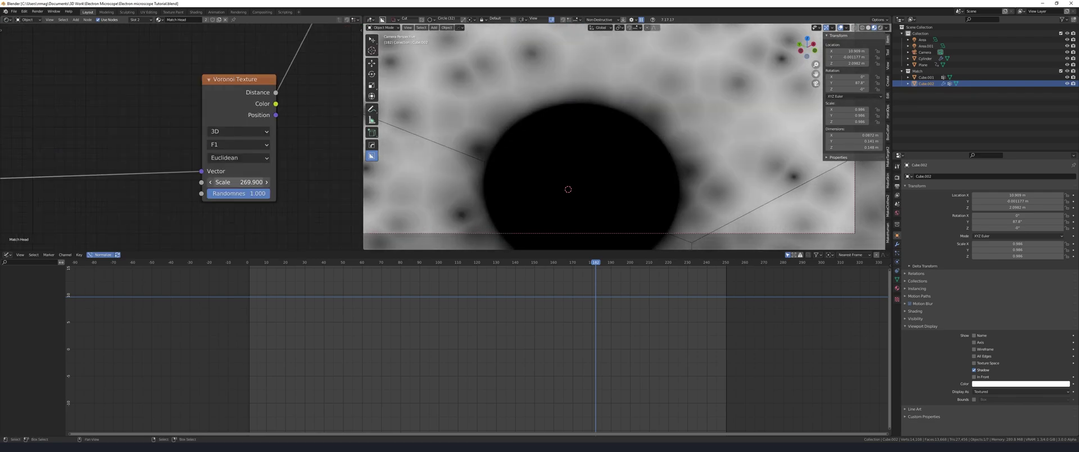
pyautogui.moveTo(239, 182); pyautogui.dragTo(264, 182)
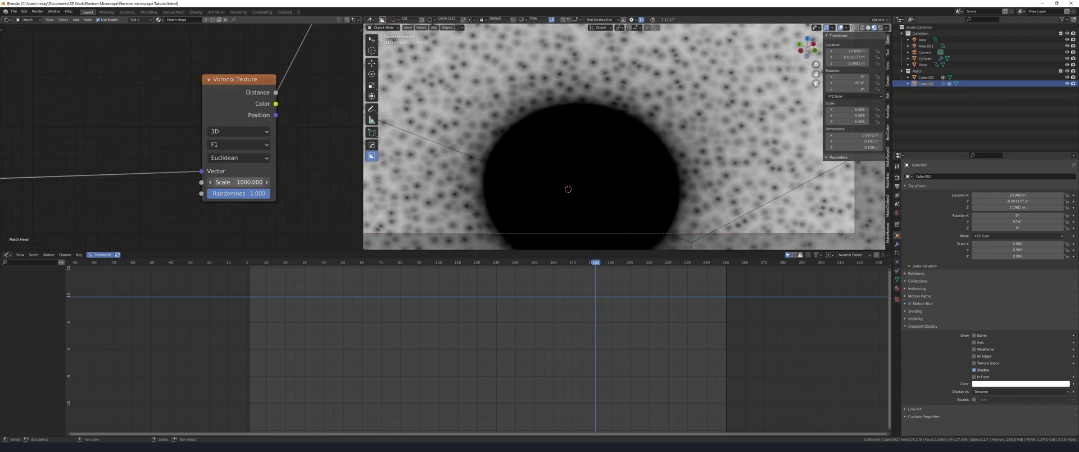
pyautogui.press('F12')
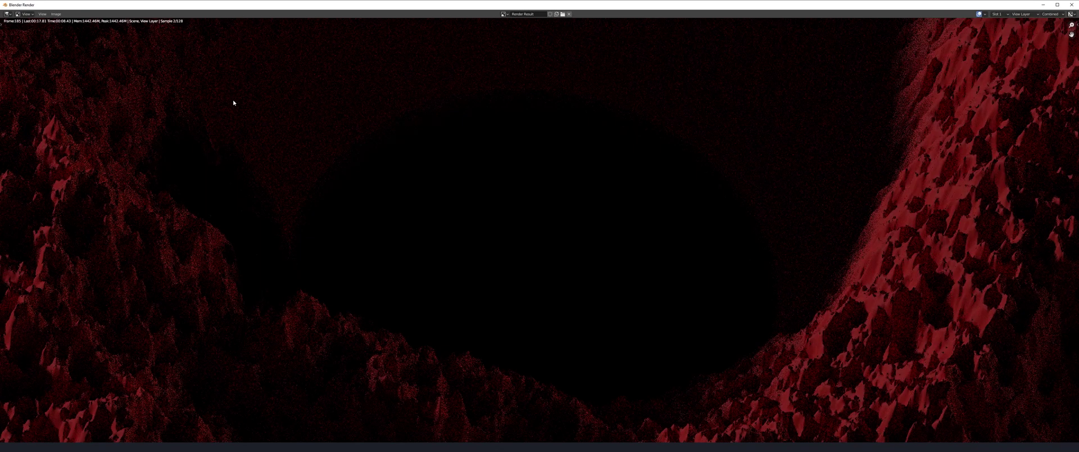